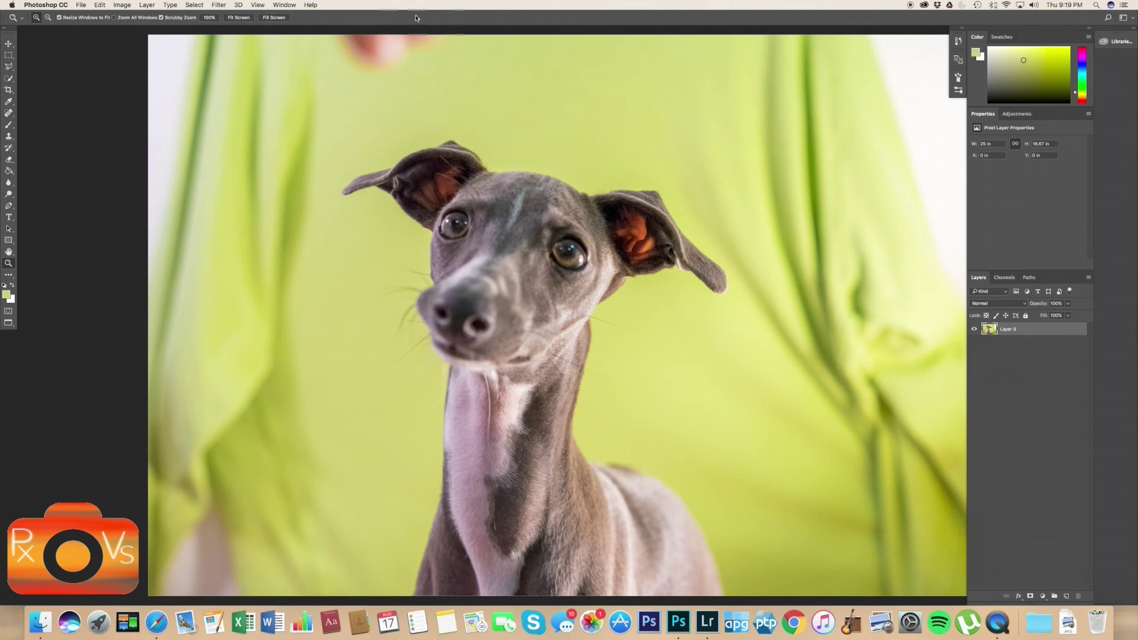
Select the green background with Color Range, sampling the green above the dog's head and setting Fuzziness to 103.
{"action": "left_click", "coordinate": [193, 5]}
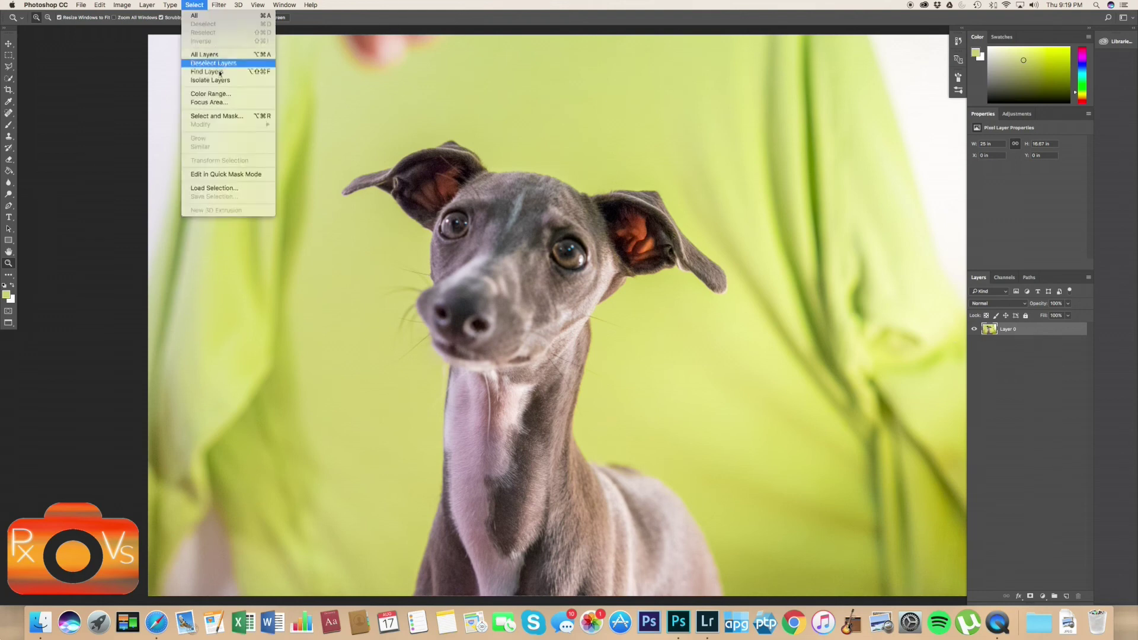
{"action": "left_click", "coordinate": [220, 95]}
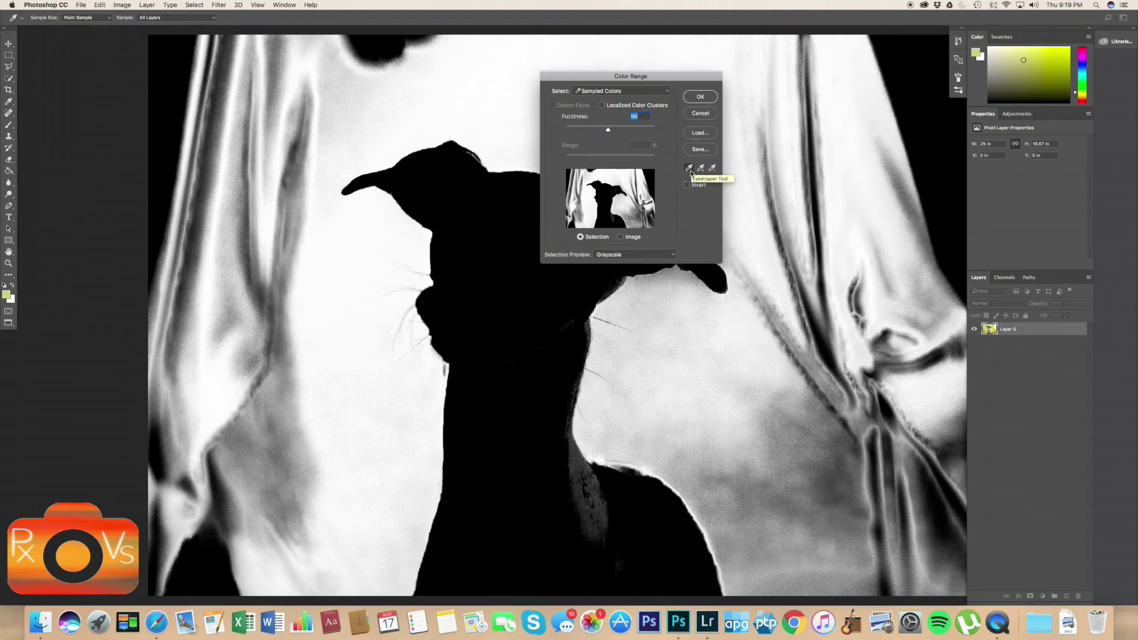
{"action": "left_click", "coordinate": [495, 116]}
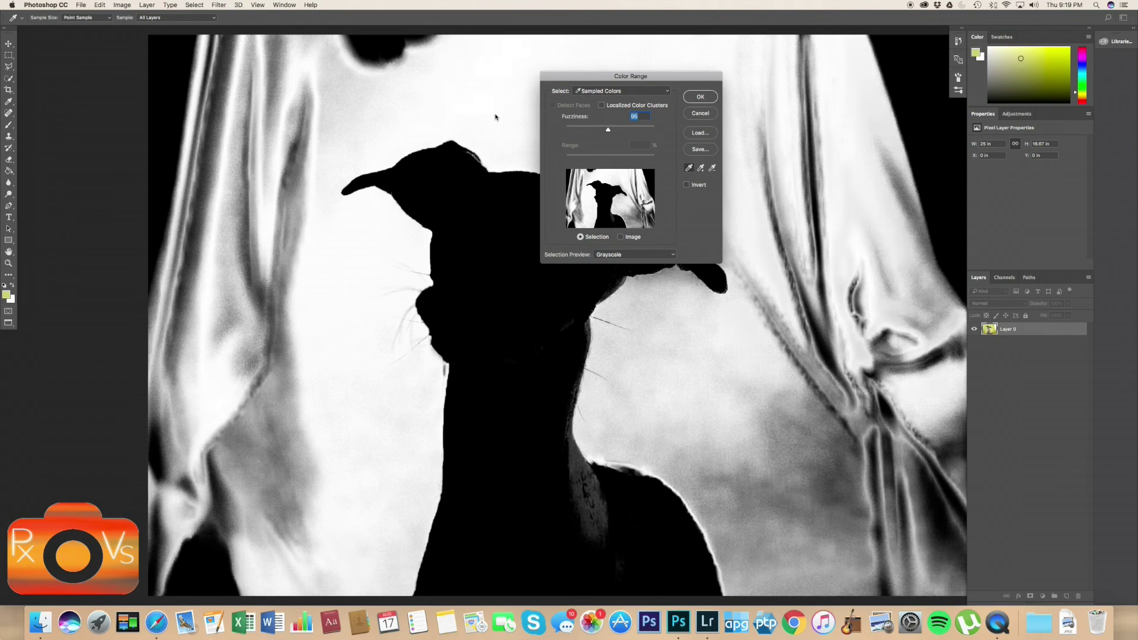
{"action": "left_click_drag", "start_coordinate": [608, 130], "coordinate": [618, 132]}
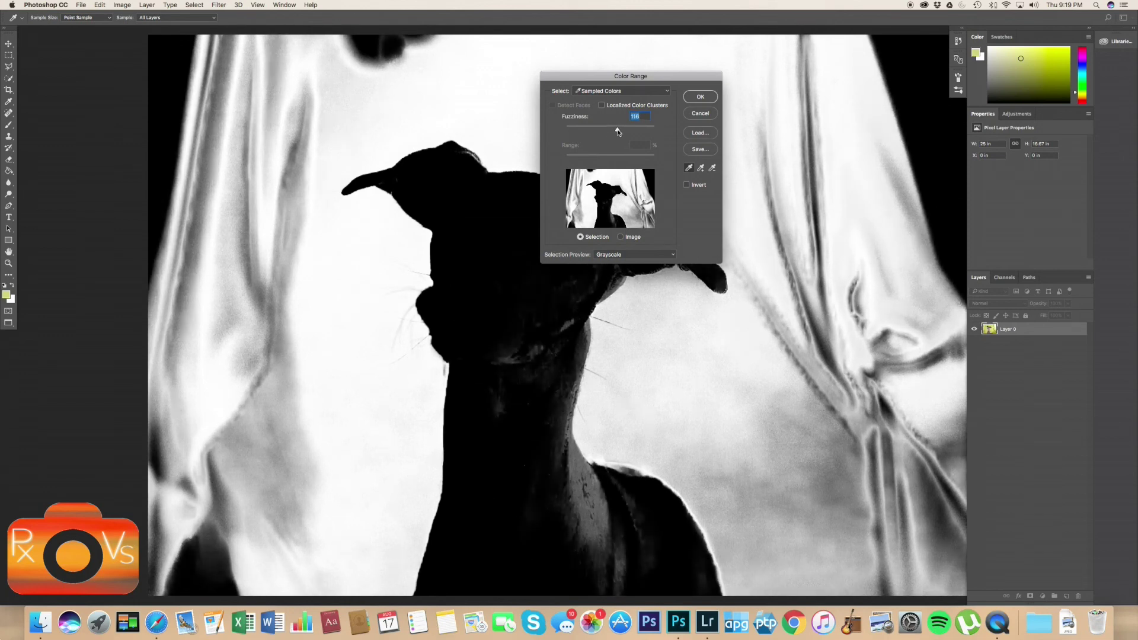
{"action": "left_click_drag", "start_coordinate": [618, 132], "coordinate": [581, 131]}
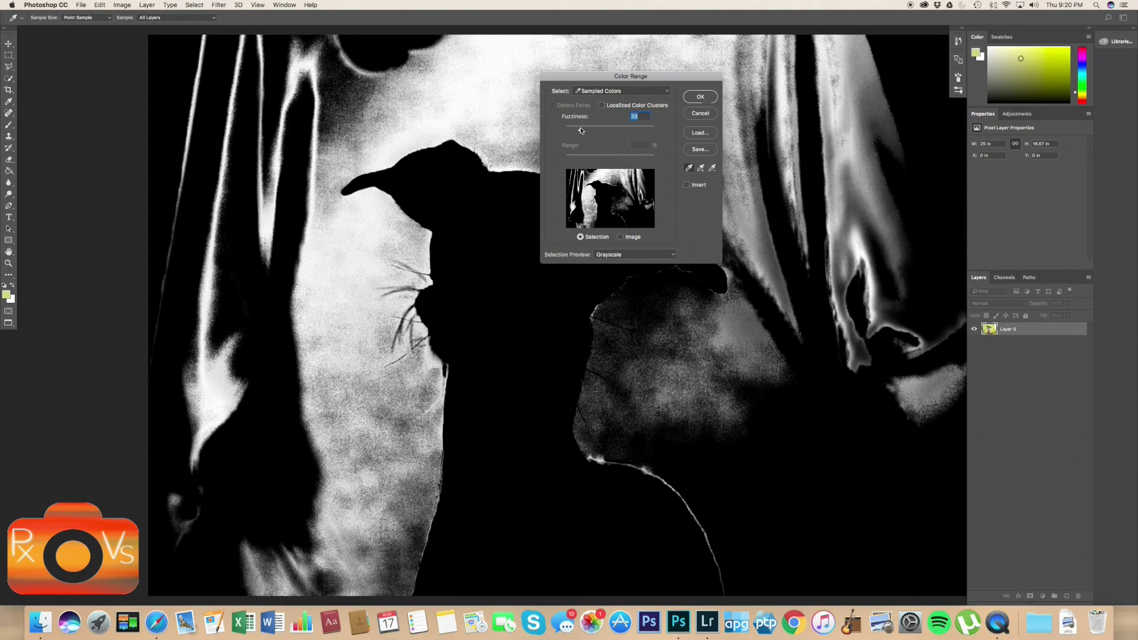
{"action": "left_click_drag", "start_coordinate": [581, 130], "coordinate": [612, 129]}
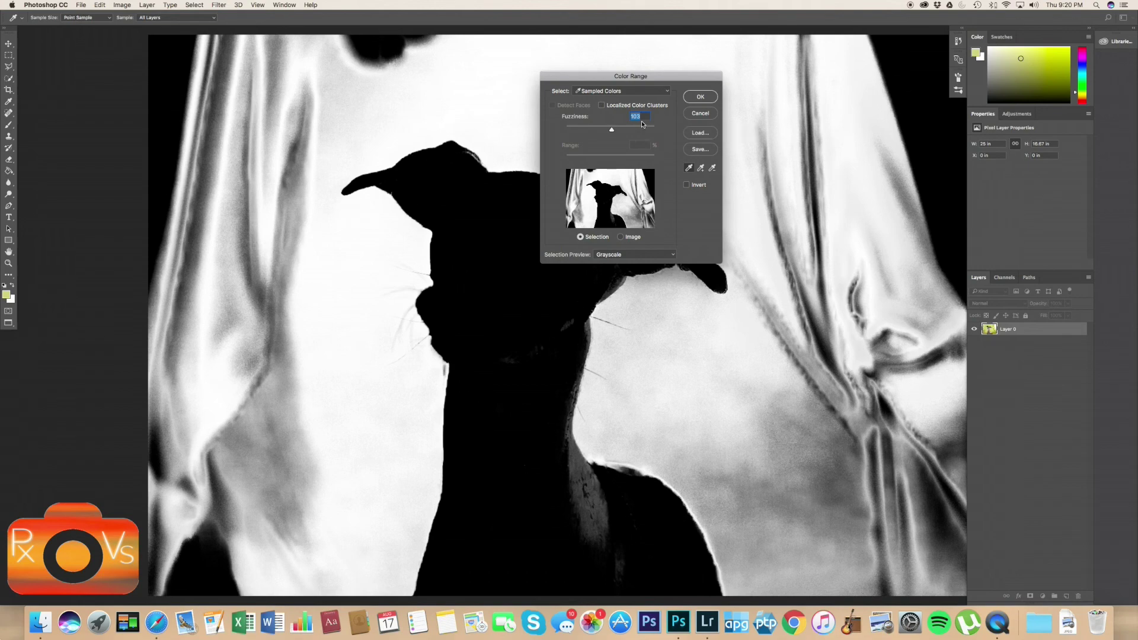
{"action": "left_click", "coordinate": [701, 97]}
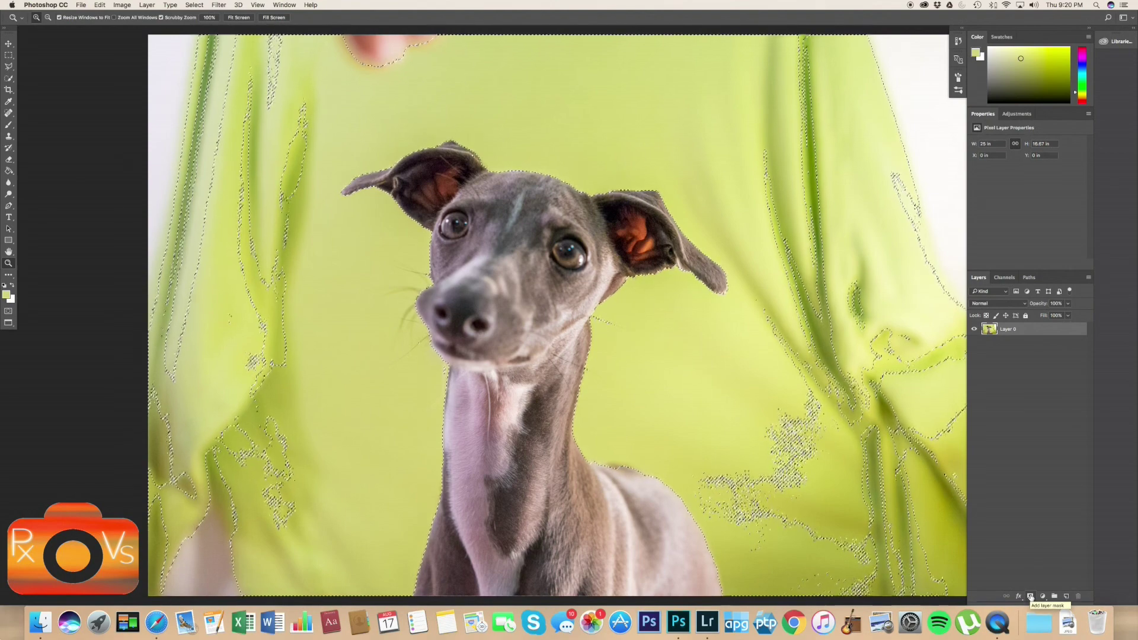
Add a layer mask from the background selection and invert it so the dog is kept.
{"action": "left_click", "coordinate": [1030, 596]}
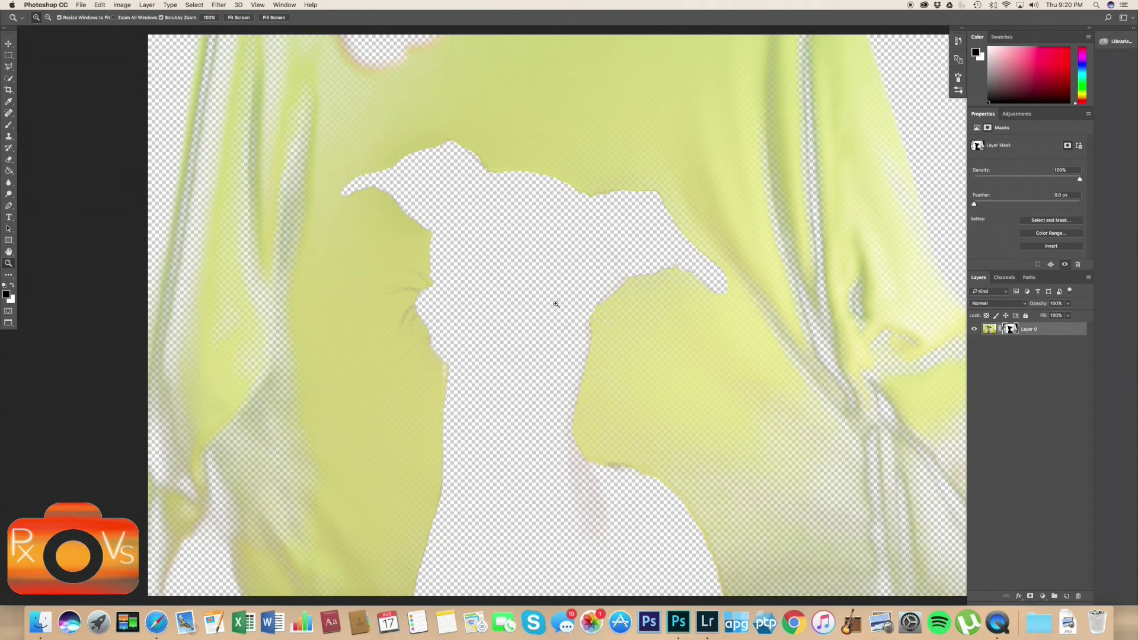
{"action": "left_click", "coordinate": [1011, 329], "text": "alt"}
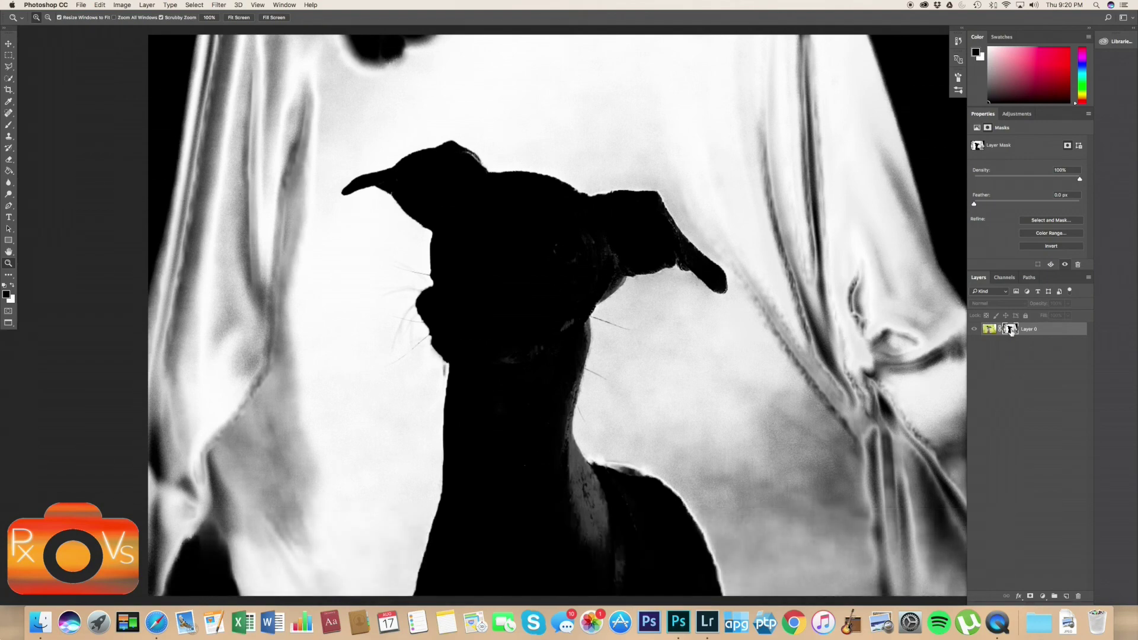
{"action": "key", "text": "super+i"}
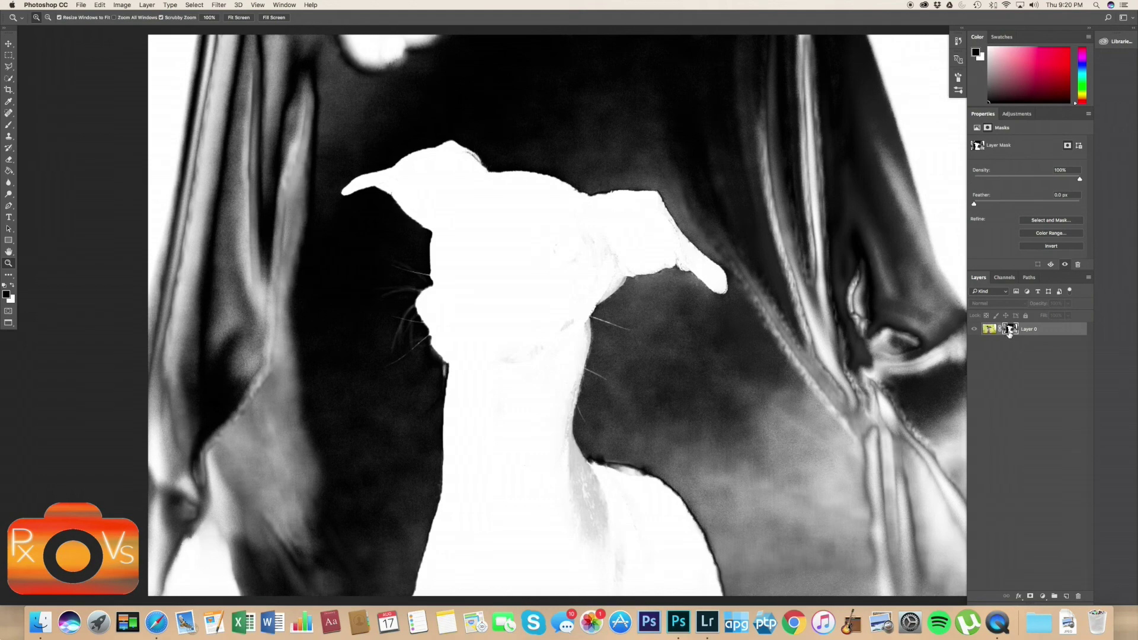
{"action": "key", "text": "alt"}
{"action": "left_click", "coordinate": [1010, 329], "text": "alt"}
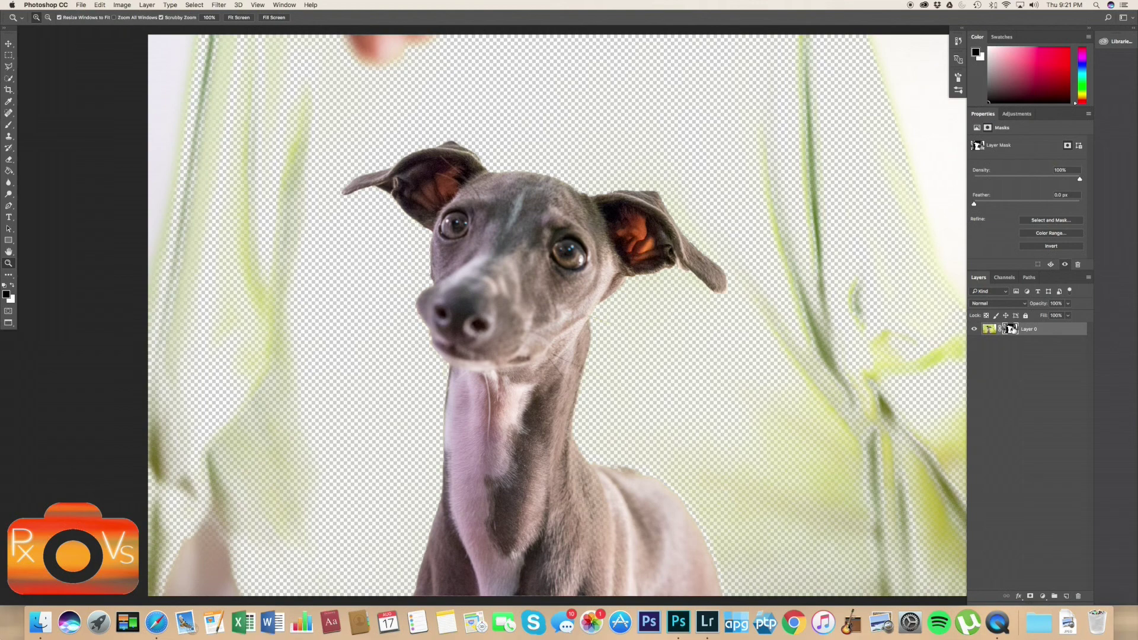
Display the layer mask on the canvas and set up the Brush at 700 px in Overlay mode.
{"action": "left_click", "coordinate": [1011, 329], "text": "alt"}
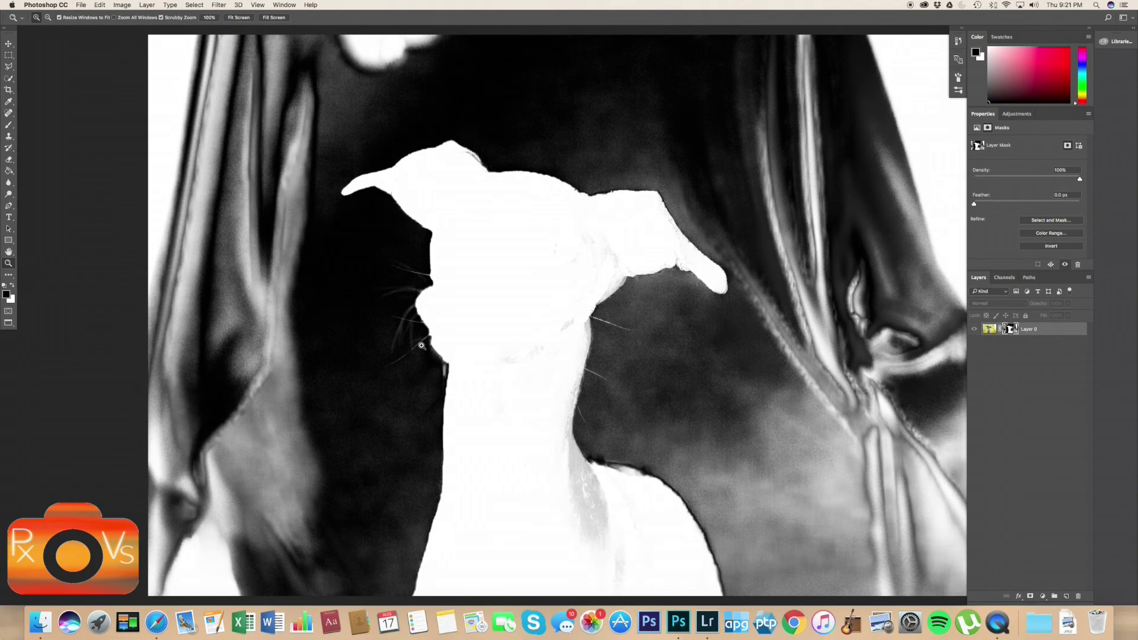
{"action": "key", "text": "b"}
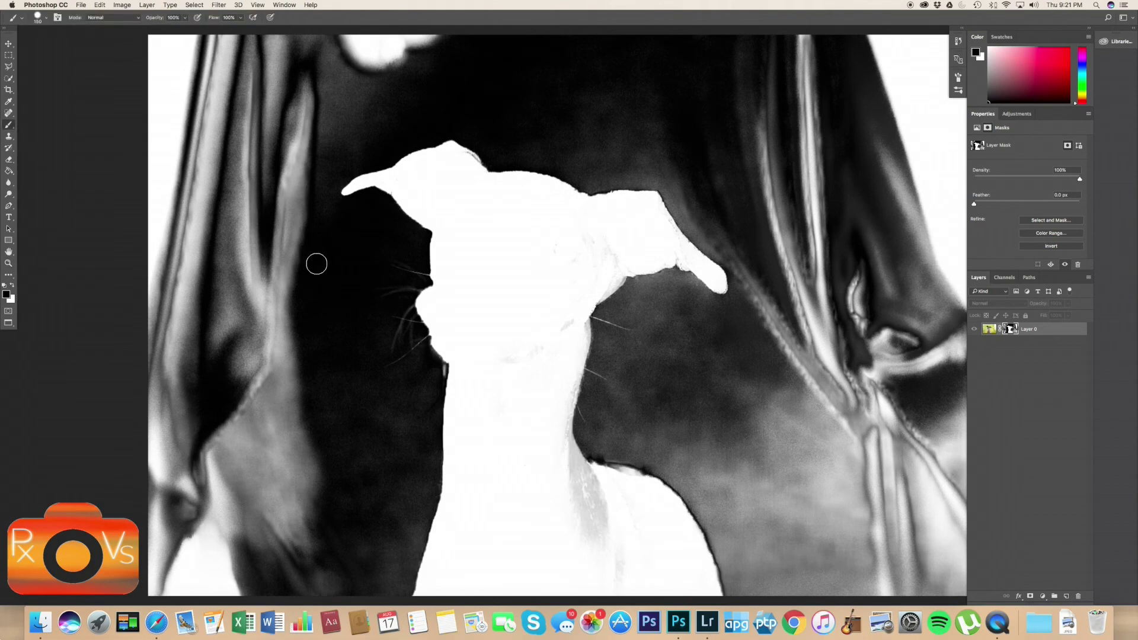
{"action": "key", "text": "bracketright"}
{"action": "key", "text": "bracketright"}
{"action": "key", "text": "bracketright"}
{"action": "key", "text": "bracketright"}
{"action": "key", "text": "bracketright"}
{"action": "key", "text": "bracketright"}
{"action": "key", "text": "bracketright"}
{"action": "key", "text": "bracketright"}
{"action": "key", "text": "bracketright"}
{"action": "key", "text": "bracketright"}
{"action": "key", "text": "bracketleft"}
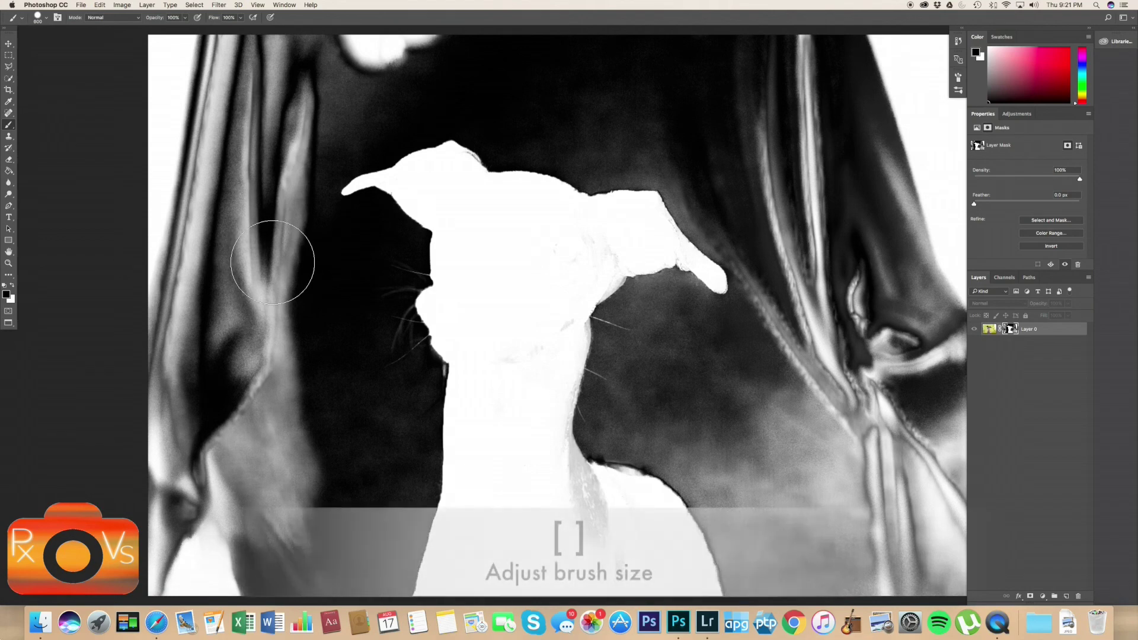
{"action": "key", "text": "bracketright"}
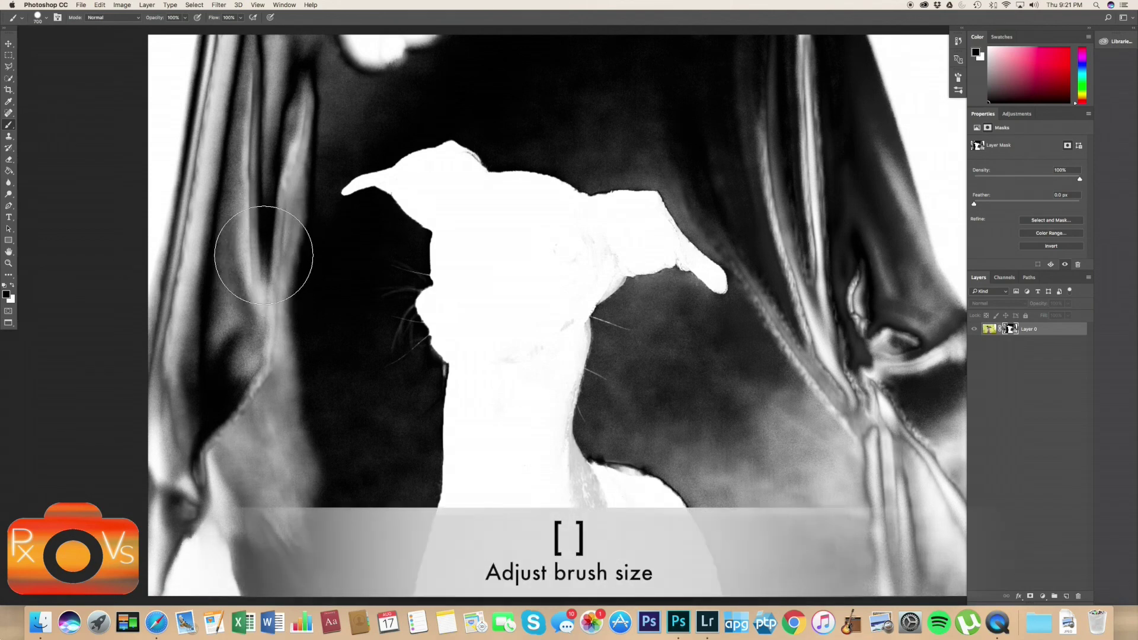
{"action": "left_click", "coordinate": [115, 19]}
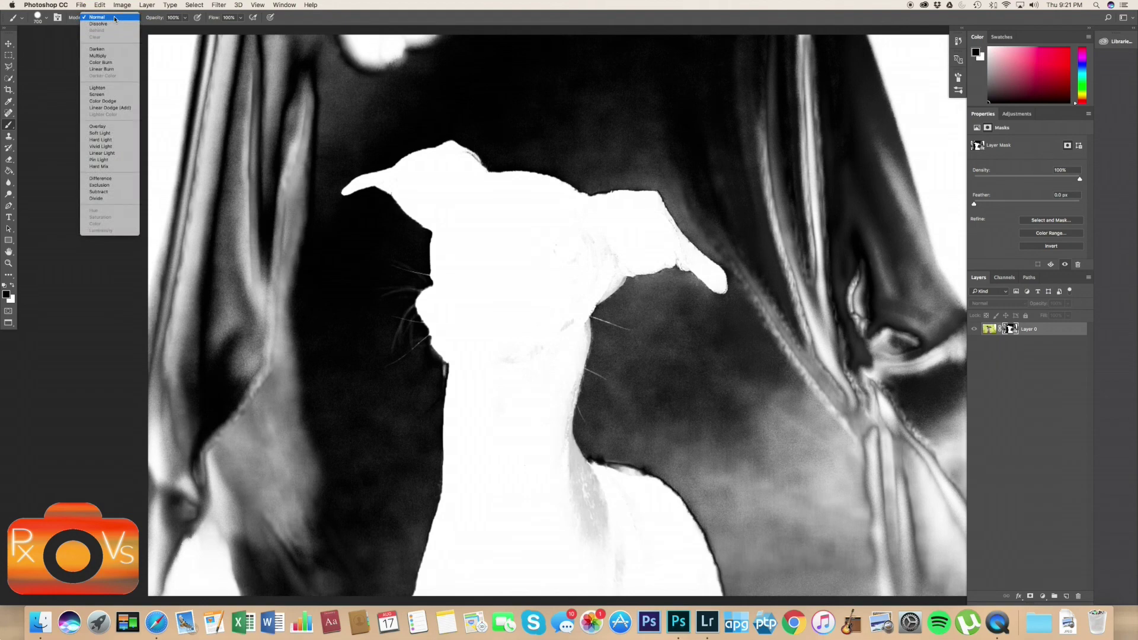
{"action": "left_click", "coordinate": [99, 127]}
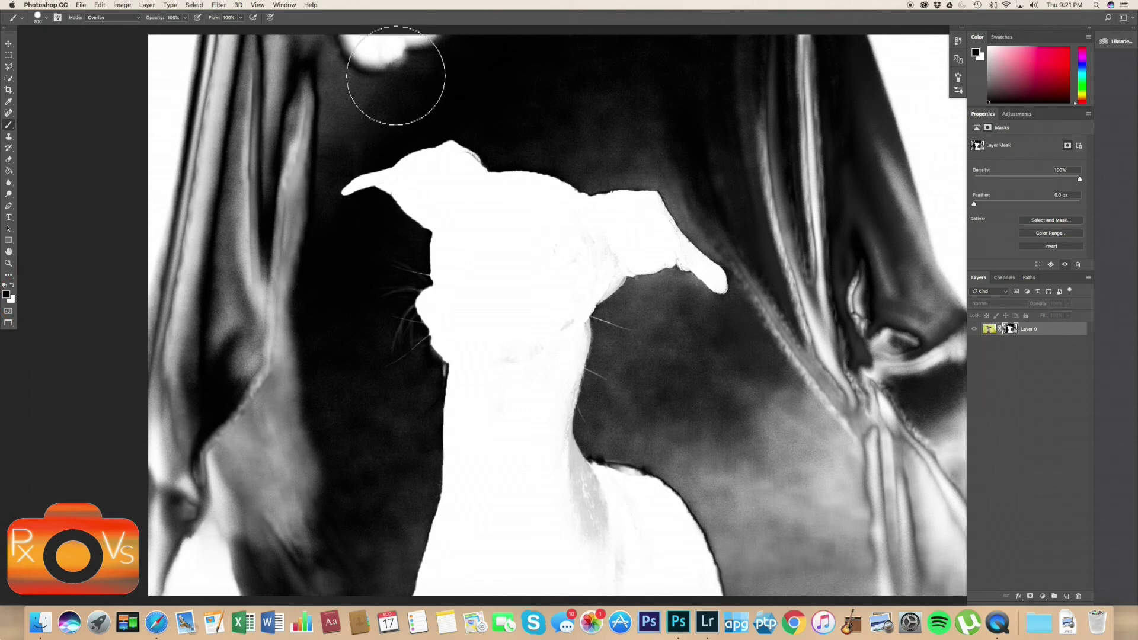
Paint black over the grey backdrop areas around the dog in the mask.
{"action": "mouse_move", "coordinate": [375, 83]}
{"action": "left_mouse_down"}
{"action": "mouse_move", "coordinate": [298, 148]}
{"action": "mouse_move", "coordinate": [321, 62]}
{"action": "mouse_move", "coordinate": [335, 57]}
{"action": "mouse_move", "coordinate": [583, 64]}
{"action": "mouse_move", "coordinate": [517, 113]}
{"action": "mouse_move", "coordinate": [581, 147]}
{"action": "mouse_move", "coordinate": [697, 162]}
{"action": "mouse_move", "coordinate": [771, 267]}
{"action": "mouse_move", "coordinate": [614, 78]}
{"action": "mouse_move", "coordinate": [761, 135]}
{"action": "mouse_move", "coordinate": [820, 218]}
{"action": "mouse_move", "coordinate": [742, 28]}
{"action": "mouse_move", "coordinate": [839, 132]}
{"action": "mouse_move", "coordinate": [884, 217]}
{"action": "mouse_move", "coordinate": [893, 316]}
{"action": "mouse_move", "coordinate": [870, 281]}
{"action": "mouse_move", "coordinate": [783, 410]}
{"action": "mouse_move", "coordinate": [671, 412]}
{"action": "mouse_move", "coordinate": [678, 403]}
{"action": "mouse_move", "coordinate": [634, 415]}
{"action": "mouse_move", "coordinate": [623, 389]}
{"action": "mouse_move", "coordinate": [632, 335]}
{"action": "mouse_move", "coordinate": [649, 321]}
{"action": "mouse_move", "coordinate": [675, 321]}
{"action": "mouse_move", "coordinate": [704, 368]}
{"action": "mouse_move", "coordinate": [676, 307]}
{"action": "mouse_move", "coordinate": [762, 363]}
{"action": "mouse_move", "coordinate": [773, 330]}
{"action": "mouse_move", "coordinate": [724, 433]}
{"action": "mouse_move", "coordinate": [606, 414]}
{"action": "mouse_move", "coordinate": [709, 468]}
{"action": "mouse_move", "coordinate": [749, 509]}
{"action": "mouse_move", "coordinate": [777, 580]}
{"action": "mouse_move", "coordinate": [737, 493]}
{"action": "mouse_move", "coordinate": [771, 593]}
{"action": "mouse_move", "coordinate": [751, 507]}
{"action": "mouse_move", "coordinate": [816, 542]}
{"action": "mouse_move", "coordinate": [819, 433]}
{"action": "mouse_move", "coordinate": [853, 512]}
{"action": "mouse_move", "coordinate": [871, 474]}
{"action": "left_mouse_up"}
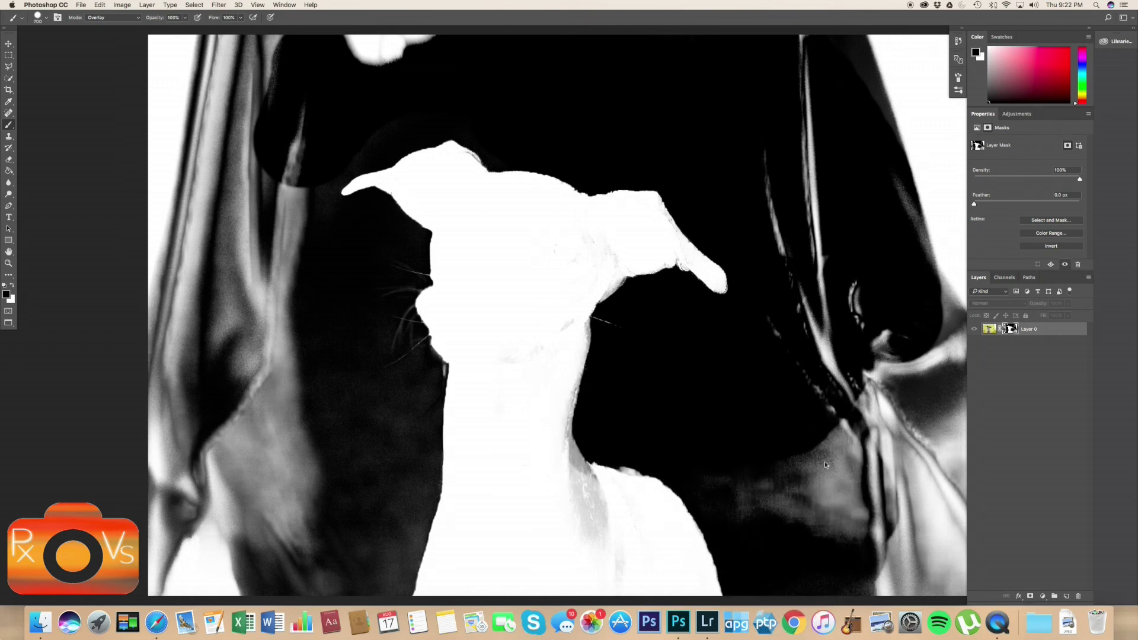
{"action": "mouse_move", "coordinate": [356, 407]}
{"action": "left_mouse_down"}
{"action": "mouse_move", "coordinate": [284, 553]}
{"action": "mouse_move", "coordinate": [202, 415]}
{"action": "mouse_move", "coordinate": [269, 208]}
{"action": "mouse_move", "coordinate": [249, 376]}
{"action": "mouse_move", "coordinate": [196, 249]}
{"action": "mouse_move", "coordinate": [249, 83]}
{"action": "mouse_move", "coordinate": [305, 69]}
{"action": "mouse_move", "coordinate": [262, 127]}
{"action": "mouse_move", "coordinate": [178, 386]}
{"action": "left_mouse_up"}
{"action": "mouse_move", "coordinate": [770, 379]}
{"action": "left_mouse_down"}
{"action": "mouse_move", "coordinate": [813, 578]}
{"action": "mouse_move", "coordinate": [848, 83]}
{"action": "left_mouse_up"}
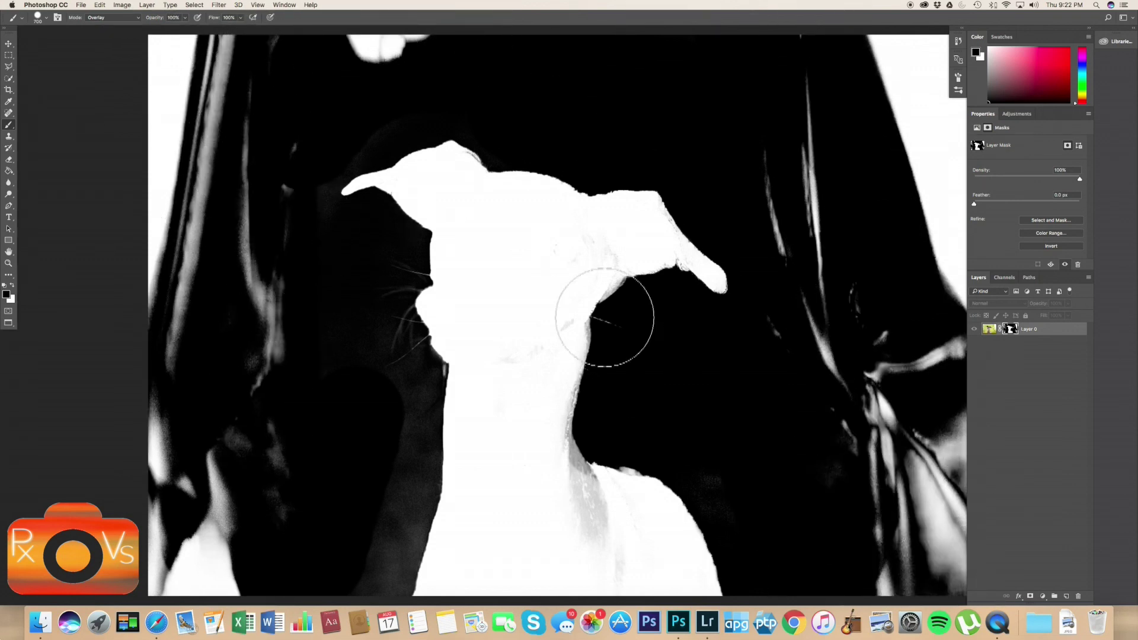
Paint the dog's grey patches white, and darken the remaining grey around its outline with black in Overlay mode.
{"action": "key", "text": "x"}
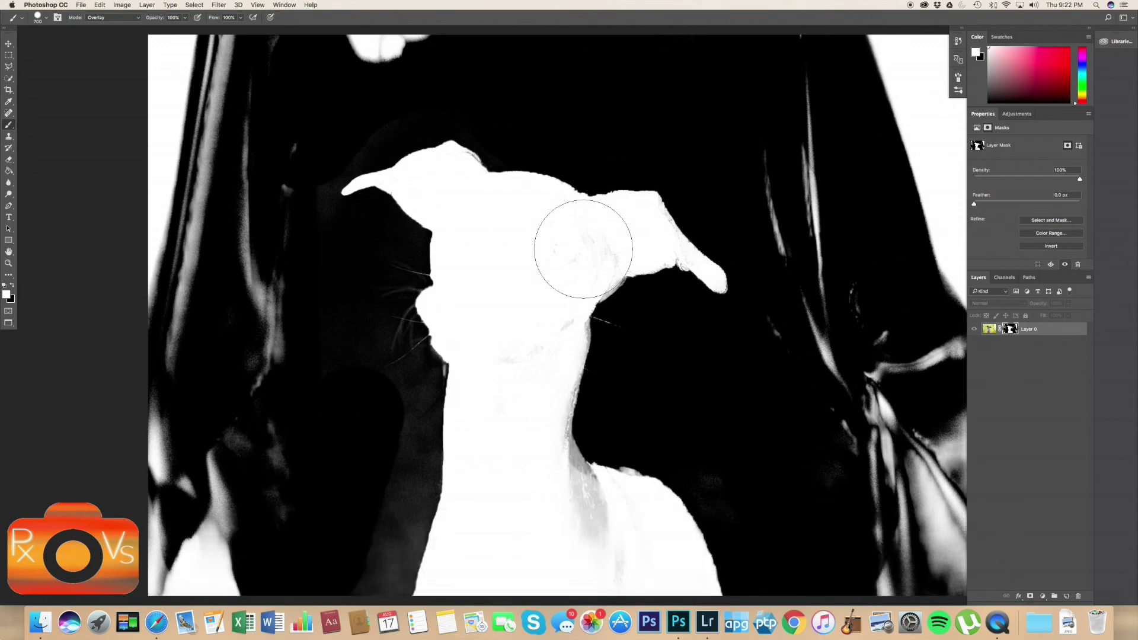
{"action": "mouse_move", "coordinate": [596, 240]}
{"action": "left_mouse_down"}
{"action": "mouse_move", "coordinate": [560, 244]}
{"action": "mouse_move", "coordinate": [595, 258]}
{"action": "left_mouse_up"}
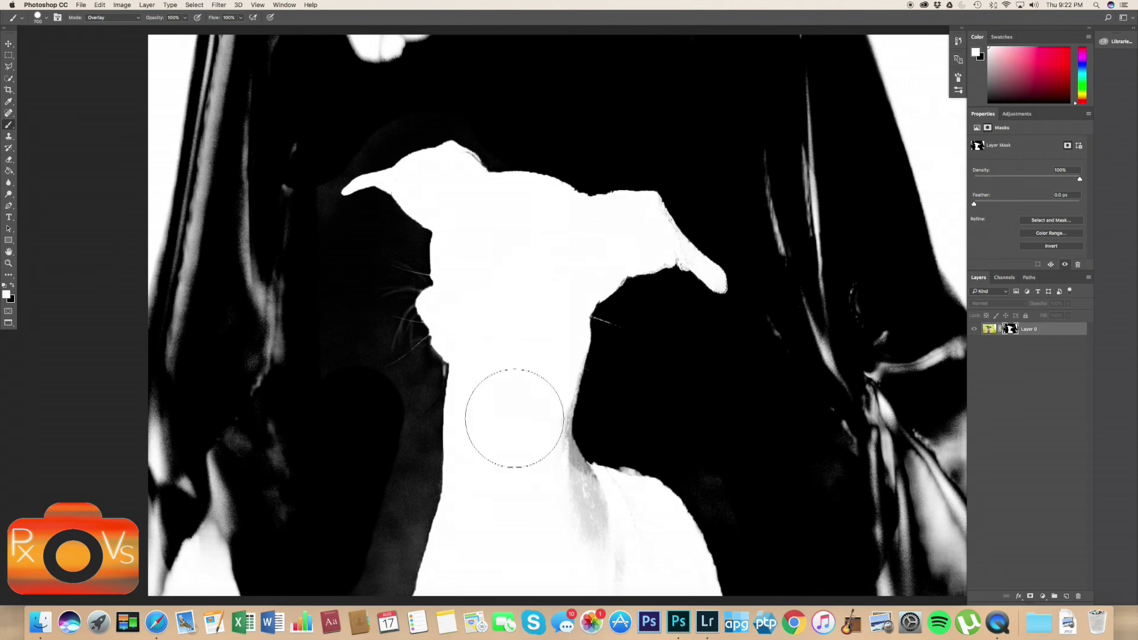
{"action": "mouse_move", "coordinate": [508, 445]}
{"action": "left_mouse_down"}
{"action": "mouse_move", "coordinate": [550, 524]}
{"action": "mouse_move", "coordinate": [536, 452]}
{"action": "mouse_move", "coordinate": [566, 527]}
{"action": "mouse_move", "coordinate": [561, 514]}
{"action": "mouse_move", "coordinate": [592, 534]}
{"action": "mouse_move", "coordinate": [569, 511]}
{"action": "mouse_move", "coordinate": [599, 516]}
{"action": "left_mouse_up"}
{"action": "mouse_move", "coordinate": [542, 360]}
{"action": "left_mouse_down"}
{"action": "mouse_move", "coordinate": [541, 313]}
{"action": "mouse_move", "coordinate": [612, 247]}
{"action": "mouse_move", "coordinate": [660, 246]}
{"action": "mouse_move", "coordinate": [703, 275]}
{"action": "mouse_move", "coordinate": [665, 225]}
{"action": "mouse_move", "coordinate": [639, 207]}
{"action": "mouse_move", "coordinate": [422, 162]}
{"action": "mouse_move", "coordinate": [372, 185]}
{"action": "mouse_move", "coordinate": [461, 195]}
{"action": "mouse_move", "coordinate": [462, 404]}
{"action": "mouse_move", "coordinate": [451, 313]}
{"action": "mouse_move", "coordinate": [492, 464]}
{"action": "mouse_move", "coordinate": [484, 539]}
{"action": "mouse_move", "coordinate": [455, 588]}
{"action": "mouse_move", "coordinate": [474, 556]}
{"action": "left_mouse_up"}
{"action": "key", "text": "x"}
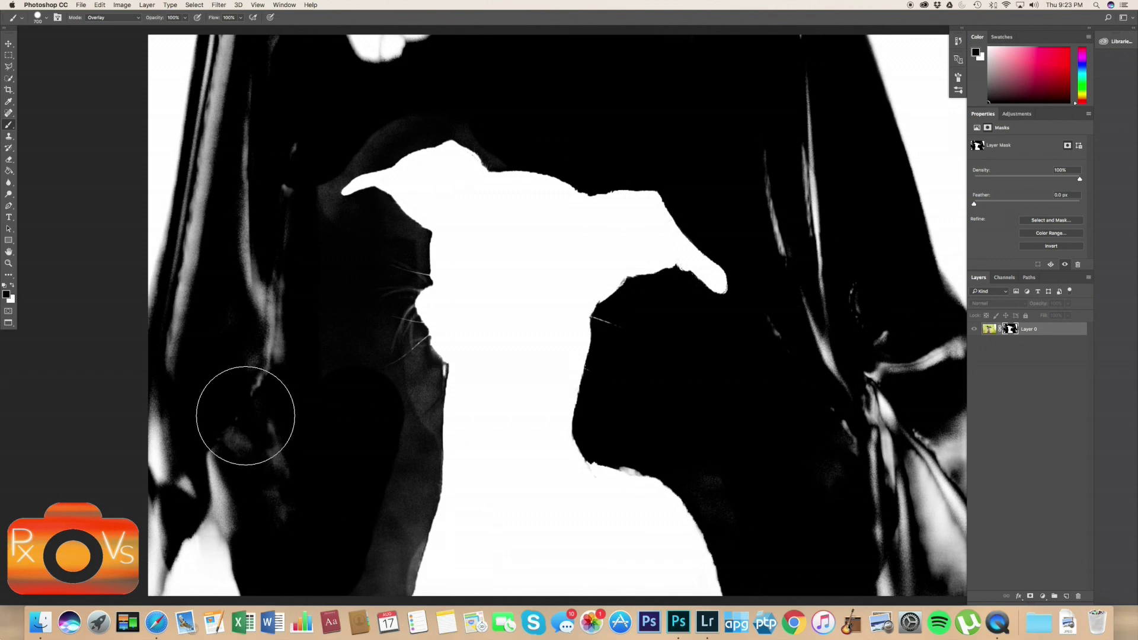
{"action": "mouse_move", "coordinate": [368, 553]}
{"action": "left_mouse_down"}
{"action": "mouse_move", "coordinate": [406, 383]}
{"action": "mouse_move", "coordinate": [383, 361]}
{"action": "mouse_move", "coordinate": [376, 298]}
{"action": "mouse_move", "coordinate": [392, 260]}
{"action": "mouse_move", "coordinate": [323, 233]}
{"action": "mouse_move", "coordinate": [304, 172]}
{"action": "mouse_move", "coordinate": [387, 124]}
{"action": "mouse_move", "coordinate": [442, 112]}
{"action": "mouse_move", "coordinate": [617, 148]}
{"action": "mouse_move", "coordinate": [499, 133]}
{"action": "mouse_move", "coordinate": [743, 217]}
{"action": "mouse_move", "coordinate": [774, 256]}
{"action": "mouse_move", "coordinate": [706, 336]}
{"action": "mouse_move", "coordinate": [643, 370]}
{"action": "mouse_move", "coordinate": [671, 412]}
{"action": "mouse_move", "coordinate": [613, 433]}
{"action": "mouse_move", "coordinate": [749, 483]}
{"action": "mouse_move", "coordinate": [759, 550]}
{"action": "mouse_move", "coordinate": [803, 570]}
{"action": "mouse_move", "coordinate": [837, 558]}
{"action": "mouse_move", "coordinate": [824, 415]}
{"action": "mouse_move", "coordinate": [770, 242]}
{"action": "left_mouse_up"}
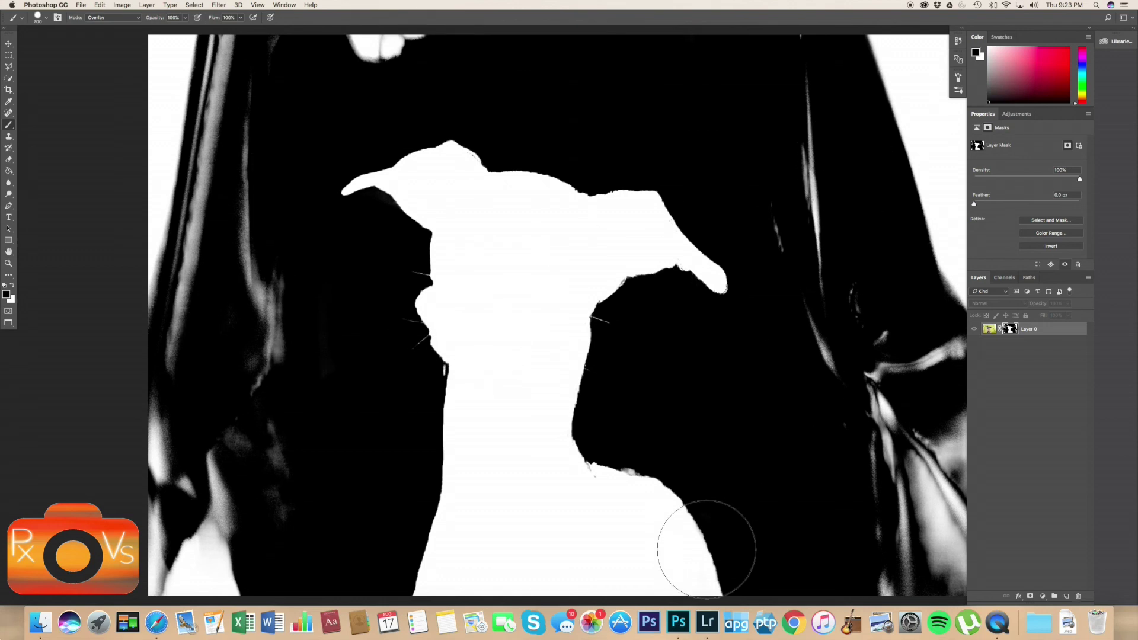
Switch the brush to Normal mode and paint black over the leftover curtain folds and outer backdrop areas.
{"action": "left_click", "coordinate": [116, 17]}
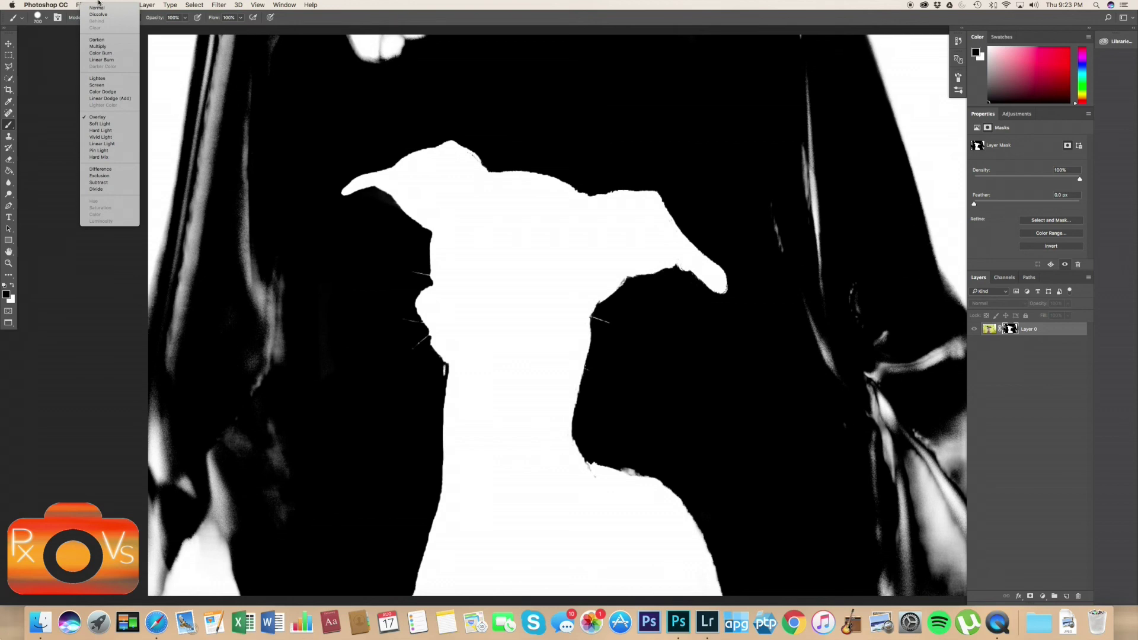
{"action": "left_click", "coordinate": [107, 17]}
{"action": "mouse_move", "coordinate": [165, 54]}
{"action": "left_mouse_down"}
{"action": "mouse_move", "coordinate": [190, 140]}
{"action": "mouse_move", "coordinate": [546, 71]}
{"action": "left_mouse_up"}
{"action": "mouse_move", "coordinate": [208, 354]}
{"action": "left_mouse_down"}
{"action": "mouse_move", "coordinate": [262, 386]}
{"action": "mouse_move", "coordinate": [231, 344]}
{"action": "mouse_move", "coordinate": [163, 542]}
{"action": "mouse_move", "coordinate": [274, 588]}
{"action": "left_mouse_up"}
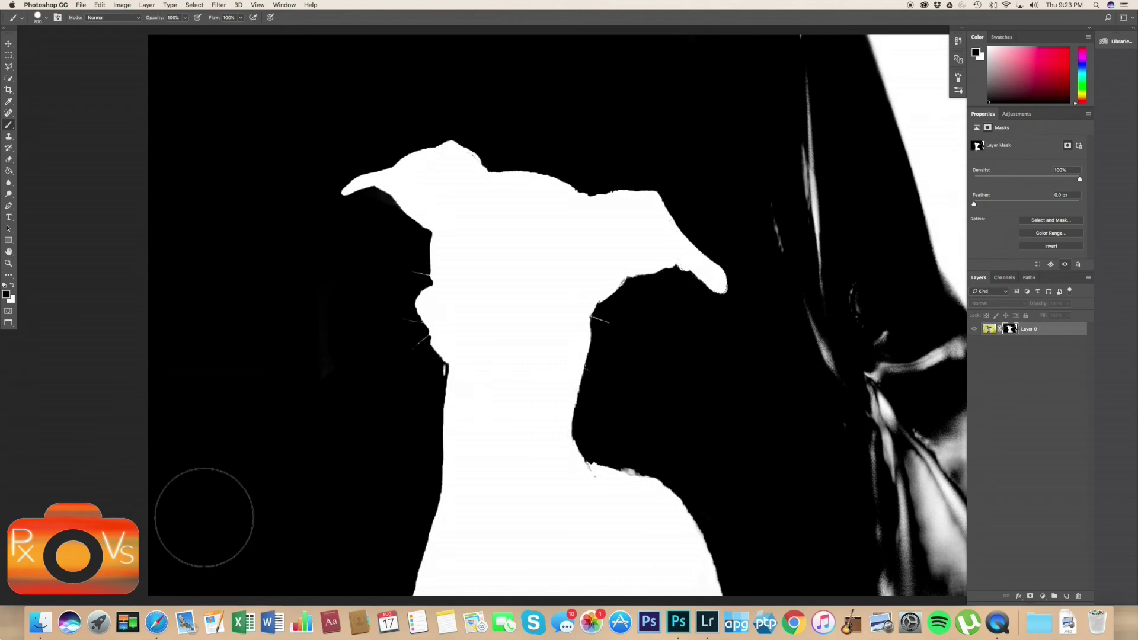
{"action": "mouse_move", "coordinate": [864, 76]}
{"action": "left_mouse_down"}
{"action": "mouse_move", "coordinate": [959, 186]}
{"action": "mouse_move", "coordinate": [925, 178]}
{"action": "mouse_move", "coordinate": [935, 519]}
{"action": "mouse_move", "coordinate": [900, 466]}
{"action": "mouse_move", "coordinate": [882, 463]}
{"action": "mouse_move", "coordinate": [881, 560]}
{"action": "mouse_move", "coordinate": [829, 257]}
{"action": "mouse_move", "coordinate": [838, 320]}
{"action": "mouse_move", "coordinate": [787, 101]}
{"action": "left_mouse_up"}
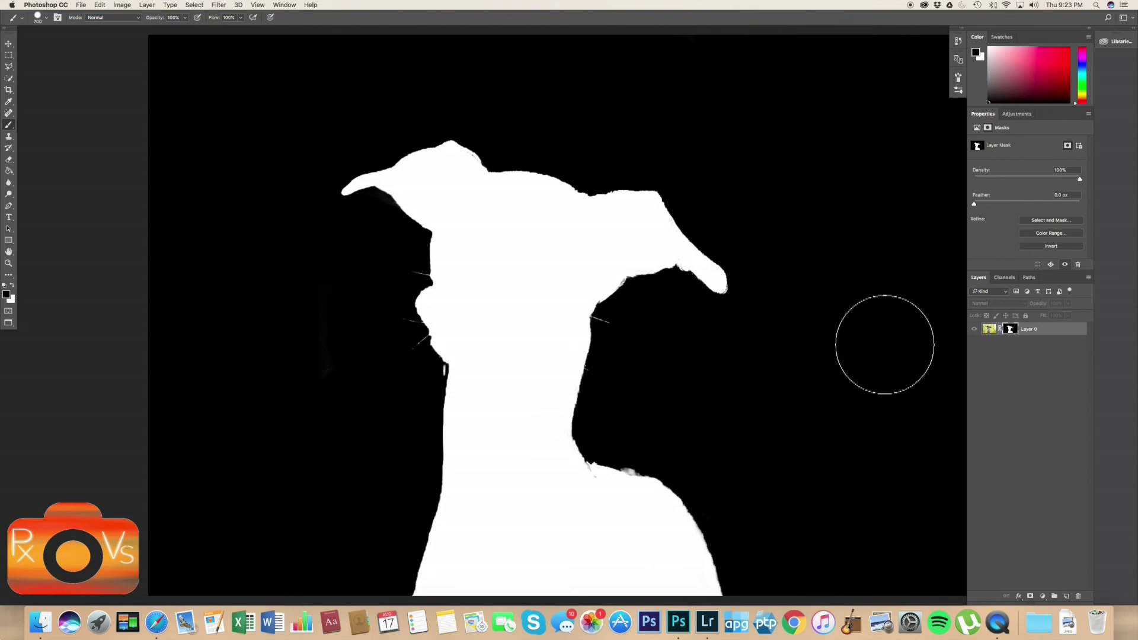
Paint black over the stray marks along the dog's back and beneath its chin, reducing the brush to 100 px.
{"action": "key", "text": "bracketleft"}
{"action": "key", "text": "bracketleft"}
{"action": "key", "text": "bracketleft"}
{"action": "key", "text": "bracketleft"}
{"action": "key", "text": "bracketleft"}
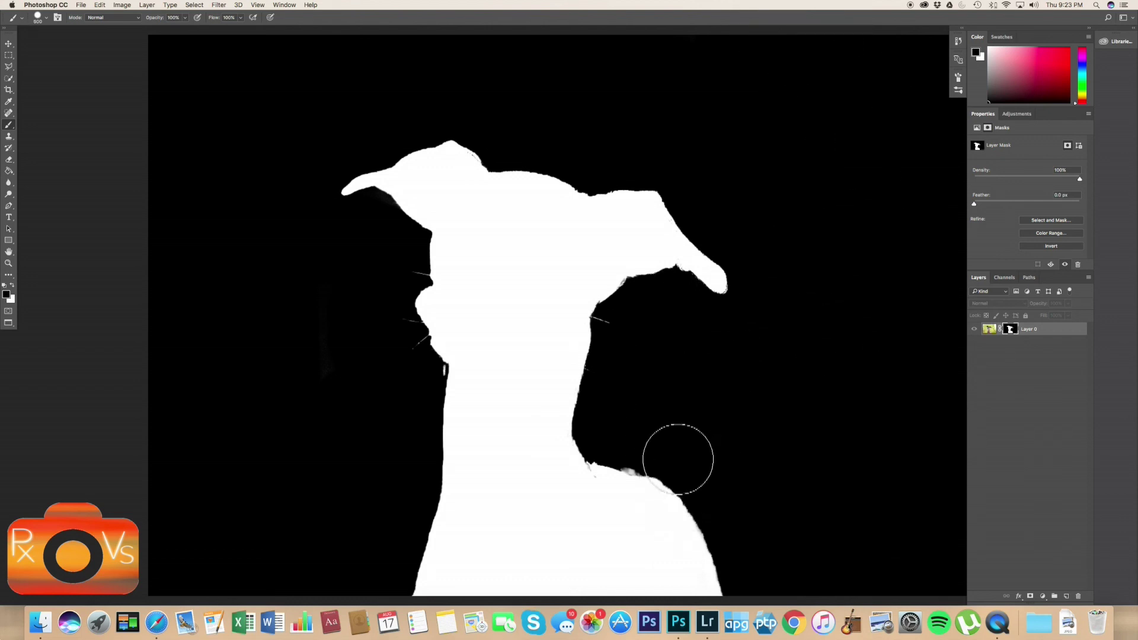
{"action": "mouse_move", "coordinate": [632, 458]}
{"action": "left_mouse_down"}
{"action": "mouse_move", "coordinate": [640, 462]}
{"action": "mouse_move", "coordinate": [599, 450]}
{"action": "left_mouse_up"}
{"action": "key", "text": "bracketleft"}
{"action": "key", "text": "bracketleft"}
{"action": "key", "text": "bracketleft"}
{"action": "key", "text": "bracketleft"}
{"action": "left_click_drag", "start_coordinate": [440, 369], "coordinate": [436, 364]}
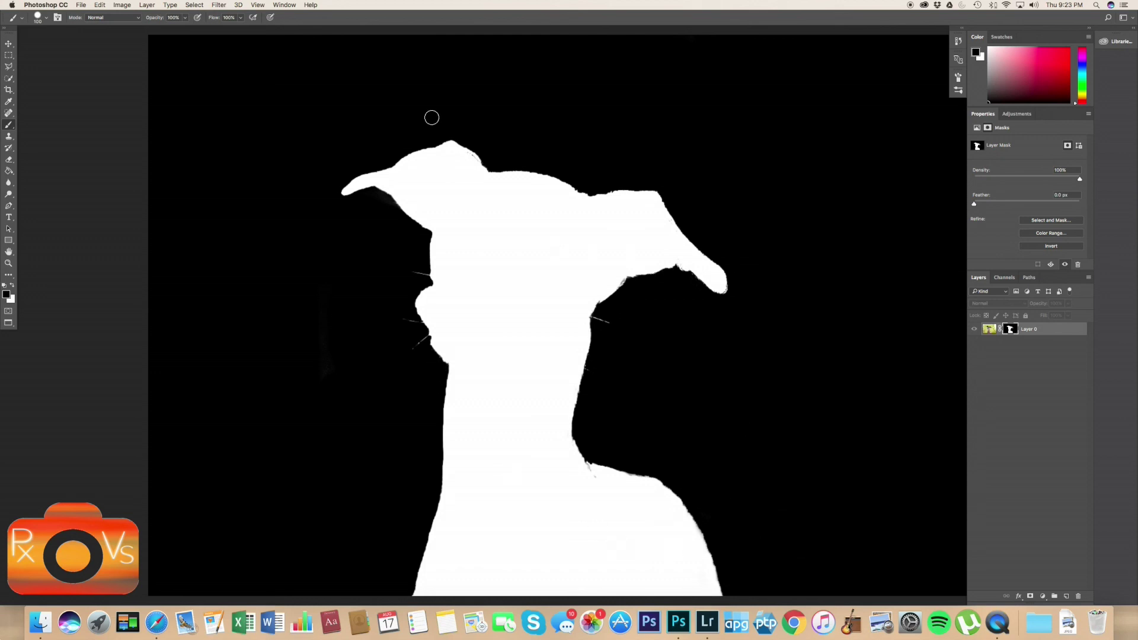
Paint the black specks on the ear's edge white with a smaller brush, and return from the mask to the image view.
{"action": "key", "text": "z"}
{"action": "left_click", "coordinate": [457, 154]}
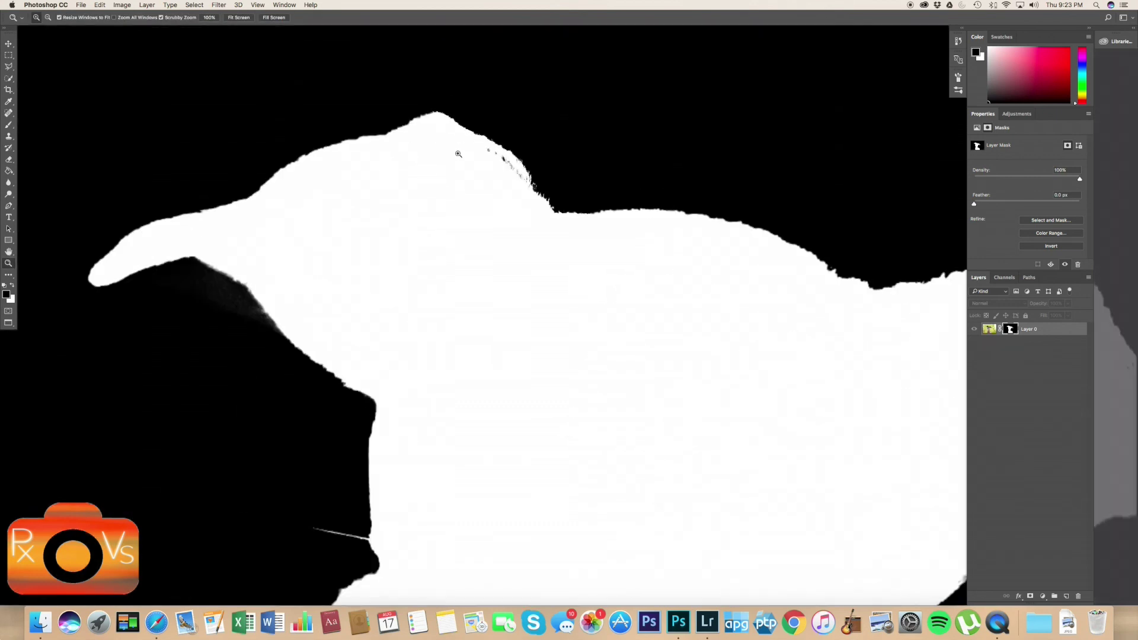
{"action": "left_click", "coordinate": [458, 154]}
{"action": "key", "text": "b"}
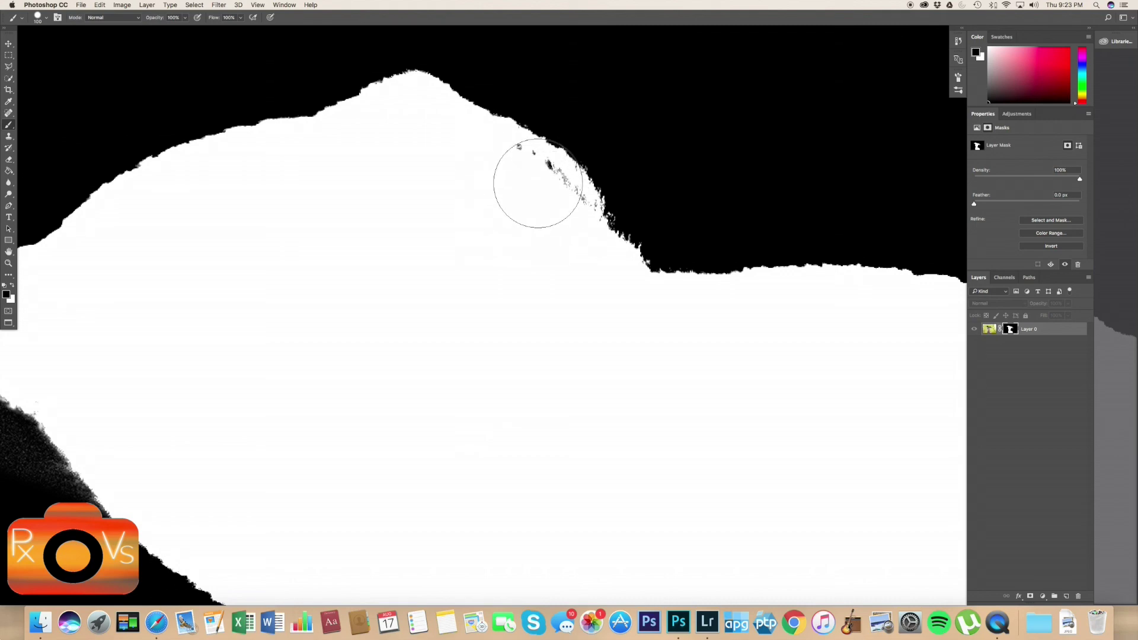
{"action": "key", "text": "bracketleft"}
{"action": "key", "text": "bracketleft"}
{"action": "key", "text": "bracketleft"}
{"action": "key", "text": "bracketleft"}
{"action": "key", "text": "bracketleft"}
{"action": "key", "text": "x"}
{"action": "mouse_move", "coordinate": [536, 175]}
{"action": "left_mouse_down"}
{"action": "mouse_move", "coordinate": [515, 160]}
{"action": "mouse_move", "coordinate": [580, 210]}
{"action": "mouse_move", "coordinate": [582, 224]}
{"action": "mouse_move", "coordinate": [561, 195]}
{"action": "left_mouse_up"}
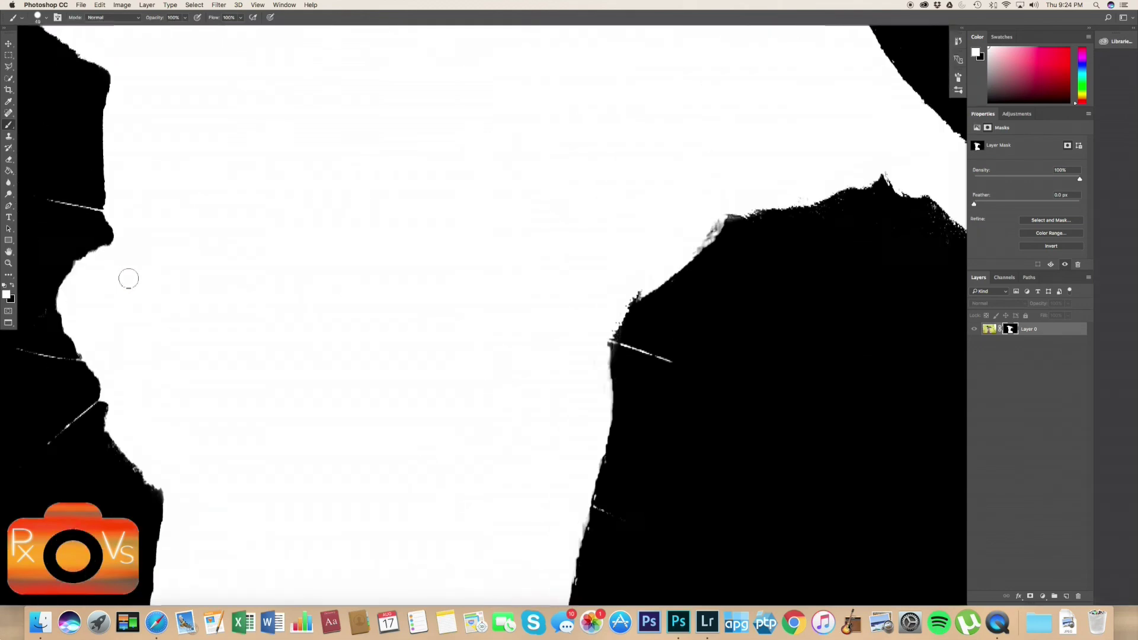
{"action": "key", "text": "x"}
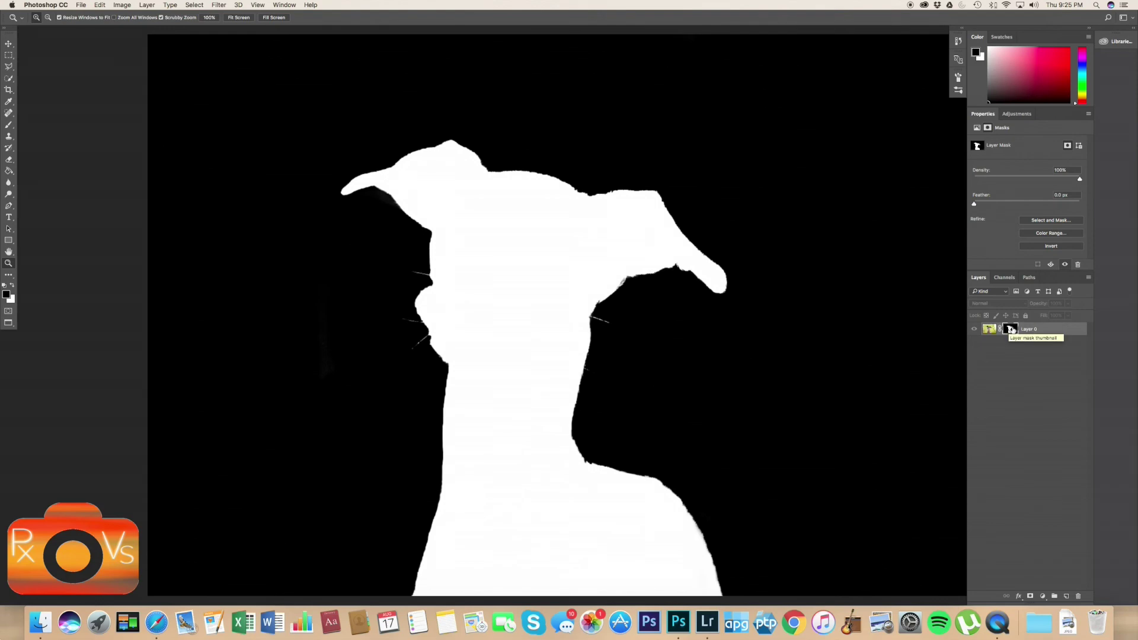
{"action": "key", "text": "alt"}
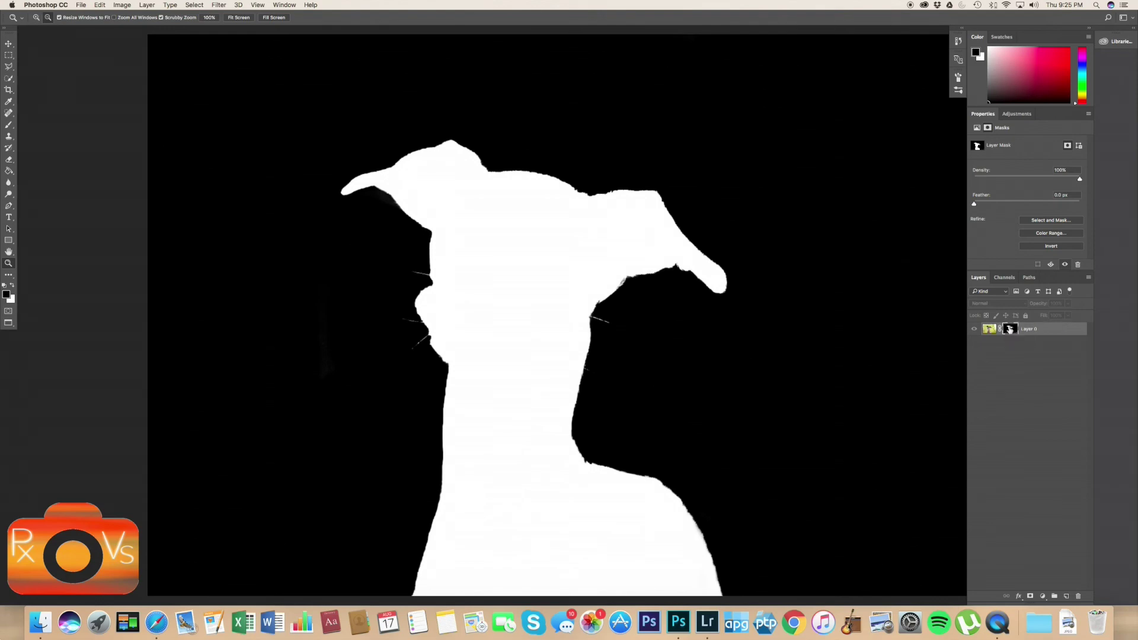
{"action": "left_click", "coordinate": [1010, 329], "text": "alt"}
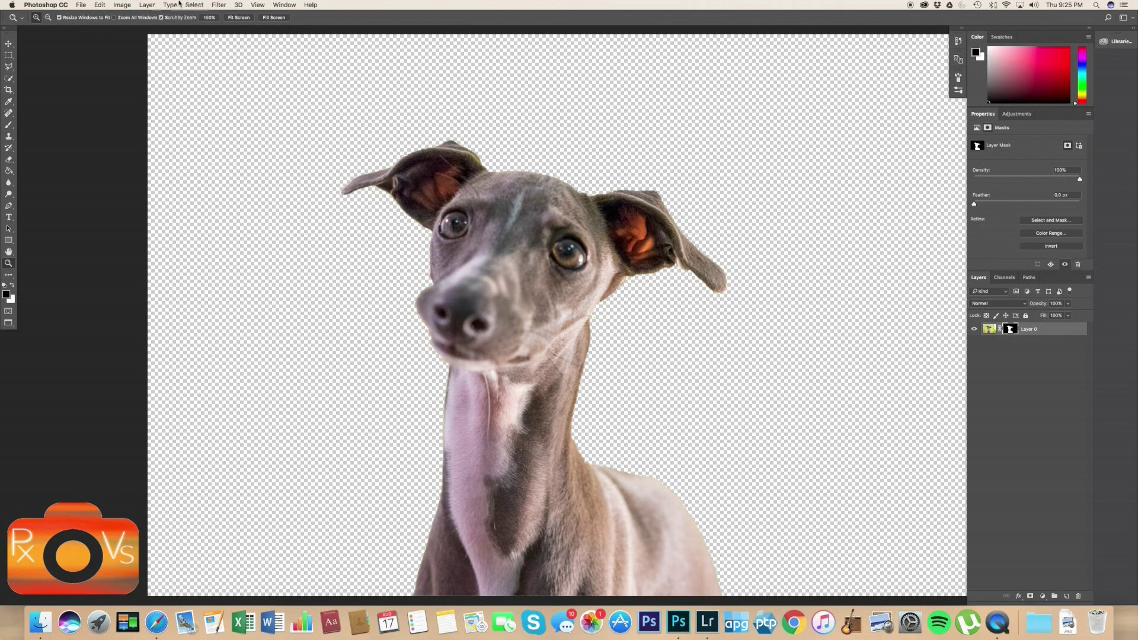
Convert the document to 8 bits per channel and duplicate the masked dog layer within the same document.
{"action": "left_click", "coordinate": [121, 4]}
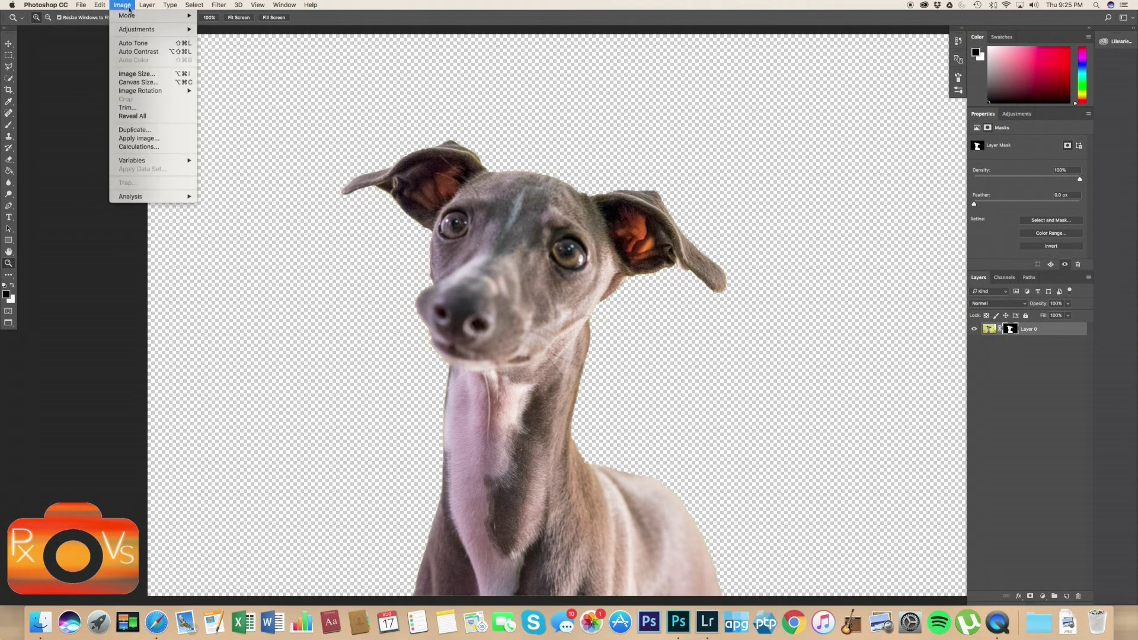
{"action": "mouse_move", "coordinate": [128, 16]}
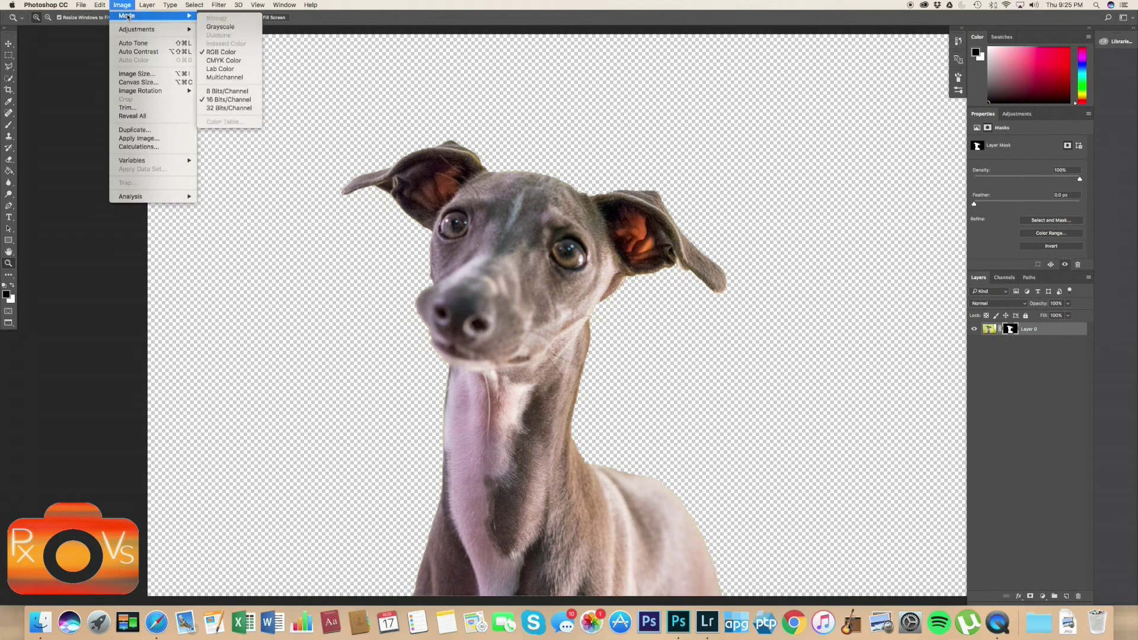
{"action": "left_click", "coordinate": [222, 92]}
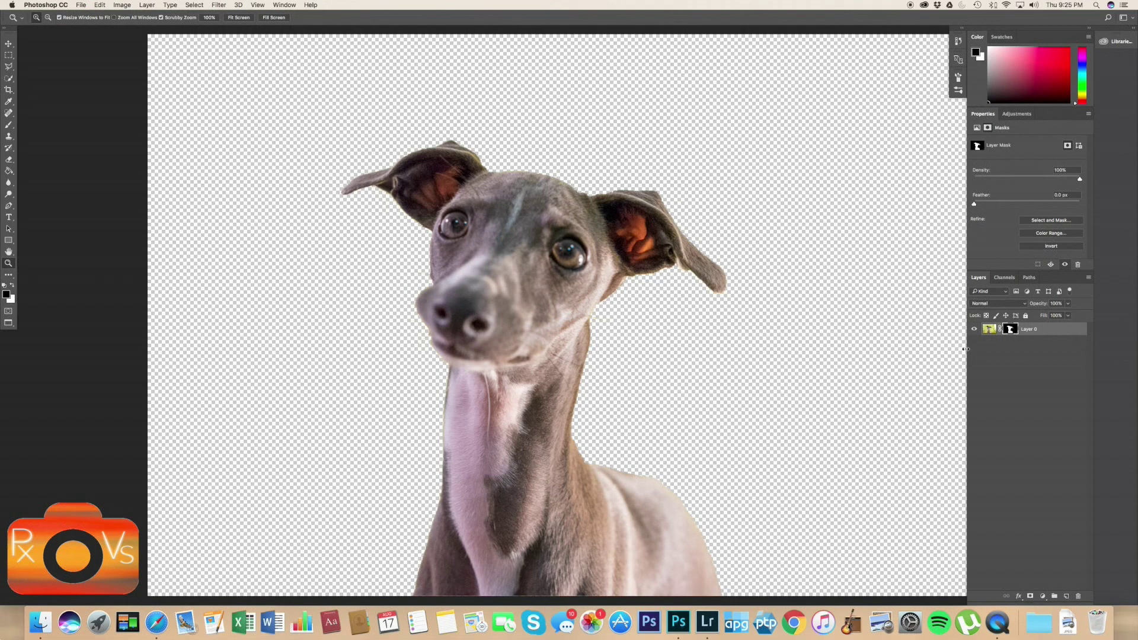
{"action": "right_click", "coordinate": [1032, 333]}
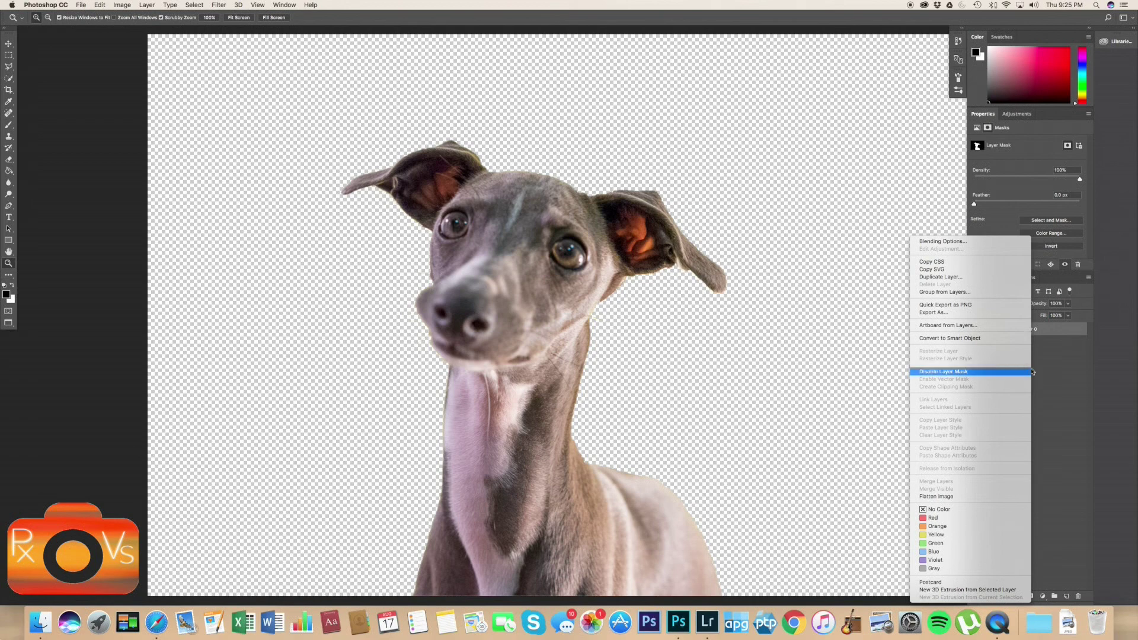
{"action": "left_click", "coordinate": [936, 277]}
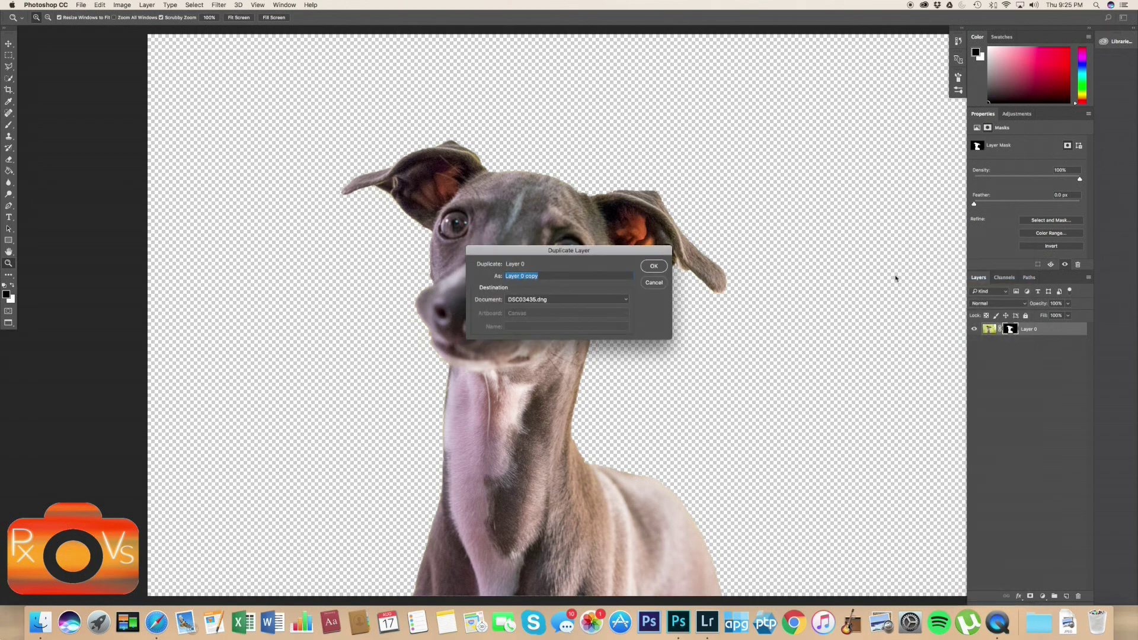
{"action": "left_click", "coordinate": [654, 266]}
Apply the Filter Gallery's Cutout effect to the duplicated dog layer with 5 levels, Edge Simplicity 4 and Edge Fidelity 1.
{"action": "left_click", "coordinate": [238, 17]}
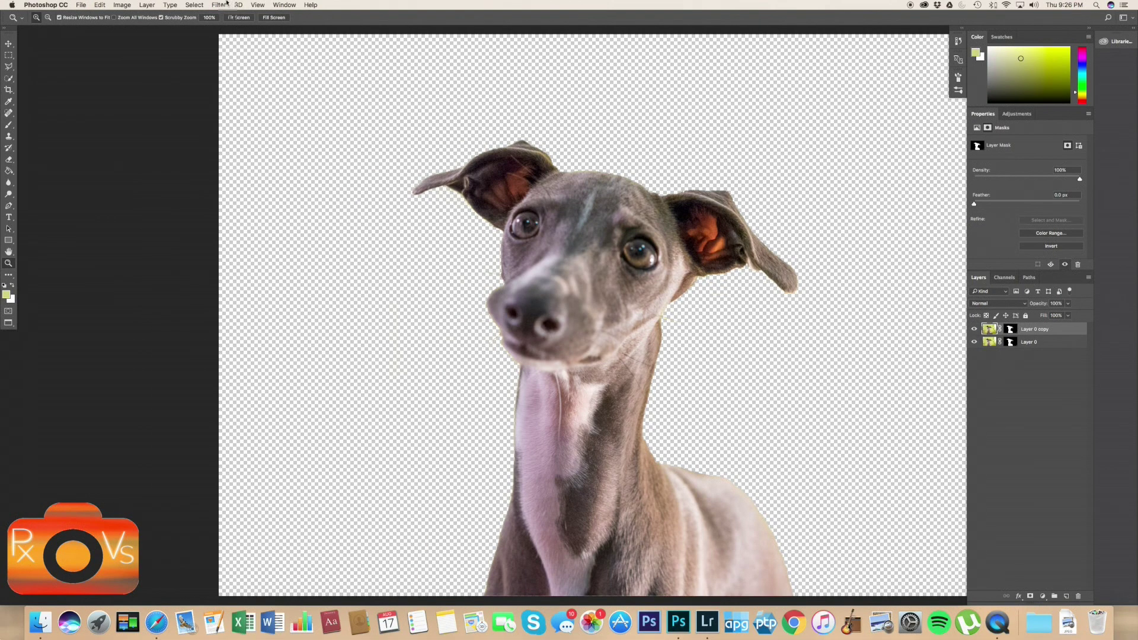
{"action": "left_click", "coordinate": [225, 4]}
{"action": "left_click", "coordinate": [238, 43]}
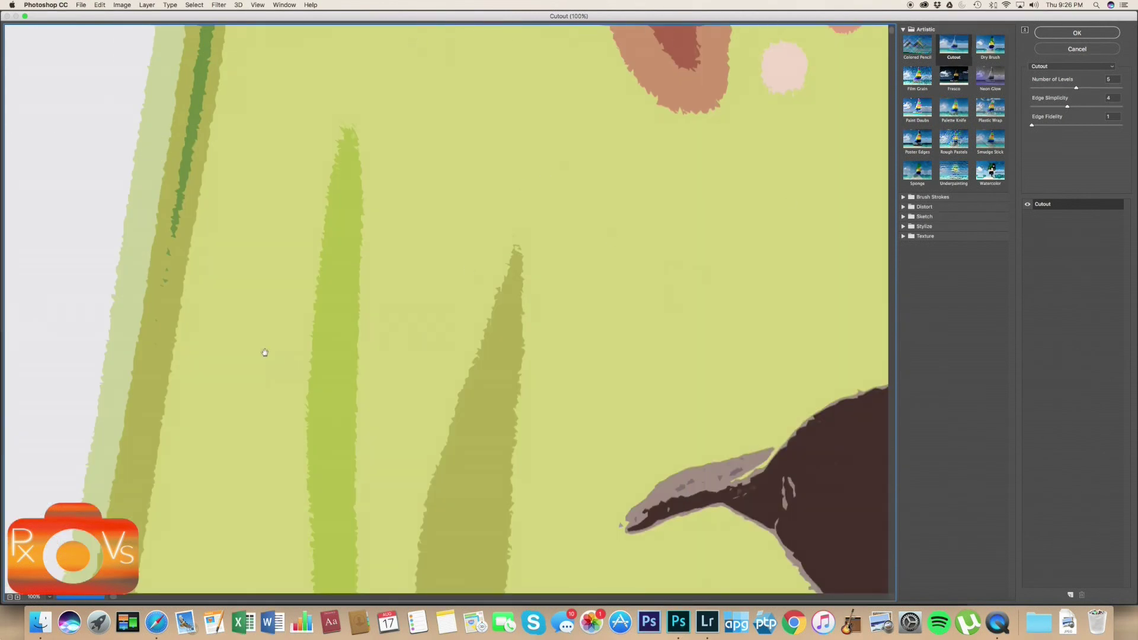
{"action": "left_click", "coordinate": [46, 598]}
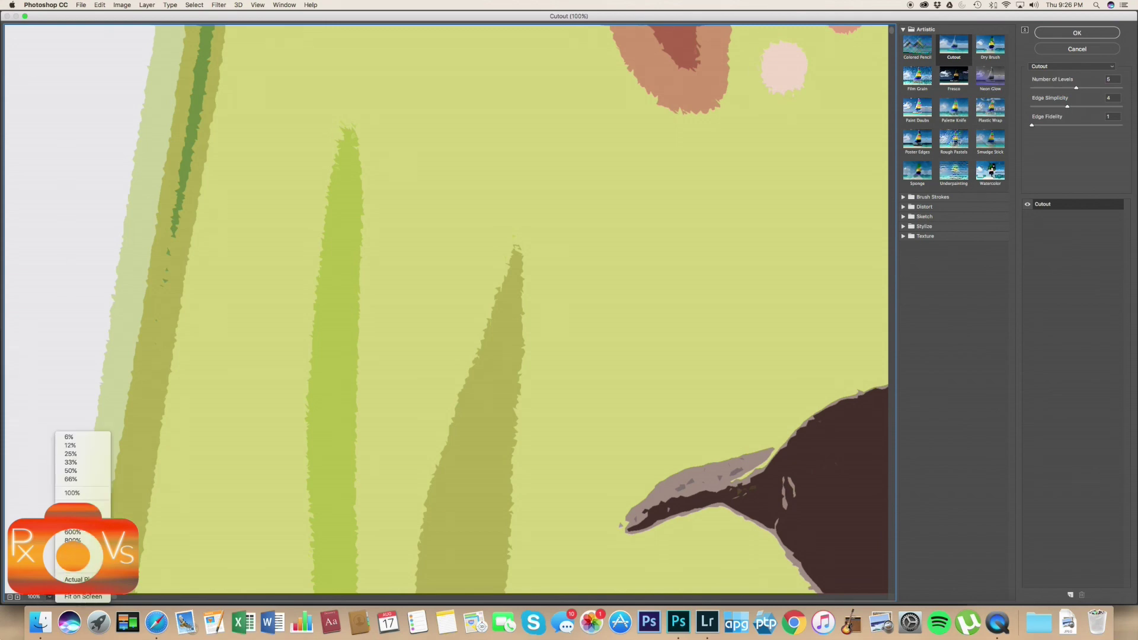
{"action": "left_click", "coordinate": [83, 596]}
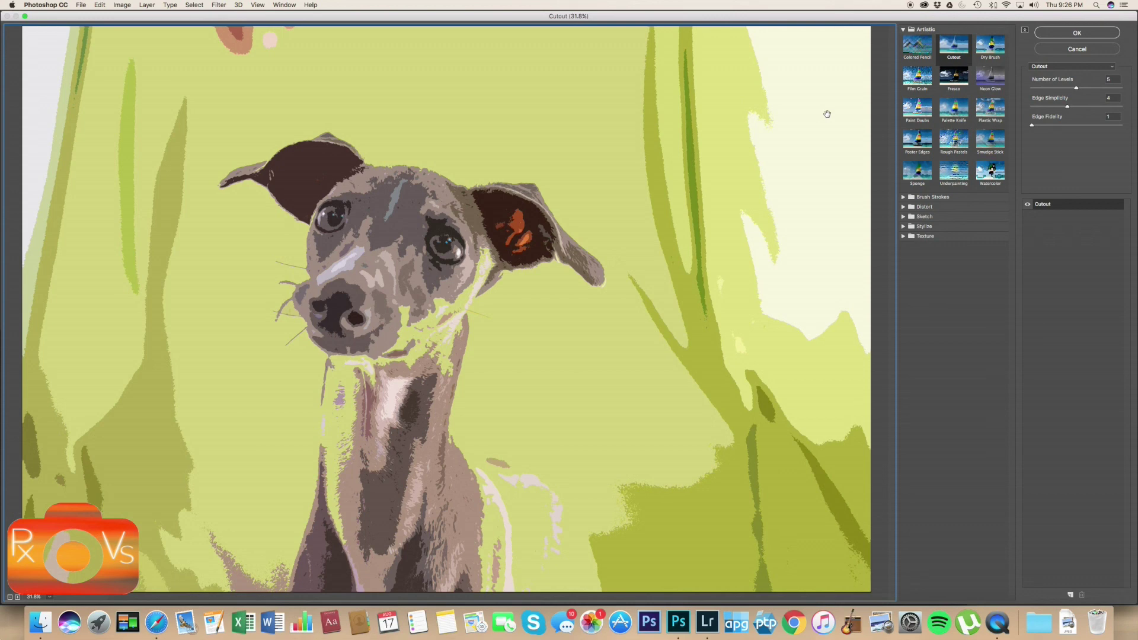
{"action": "left_click", "coordinate": [1112, 79]}
{"action": "left_click", "coordinate": [1077, 34]}
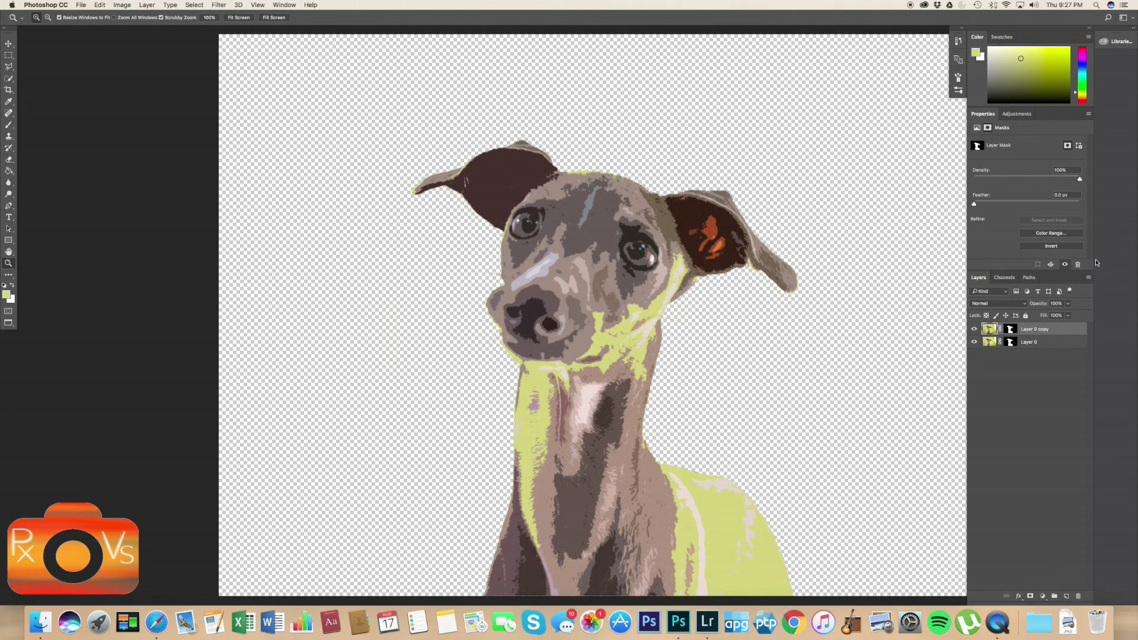
Add a Hue/Saturation adjustment clipped to the filtered dog layer, and rename the filtered layer.
{"action": "left_click", "coordinate": [1042, 597]}
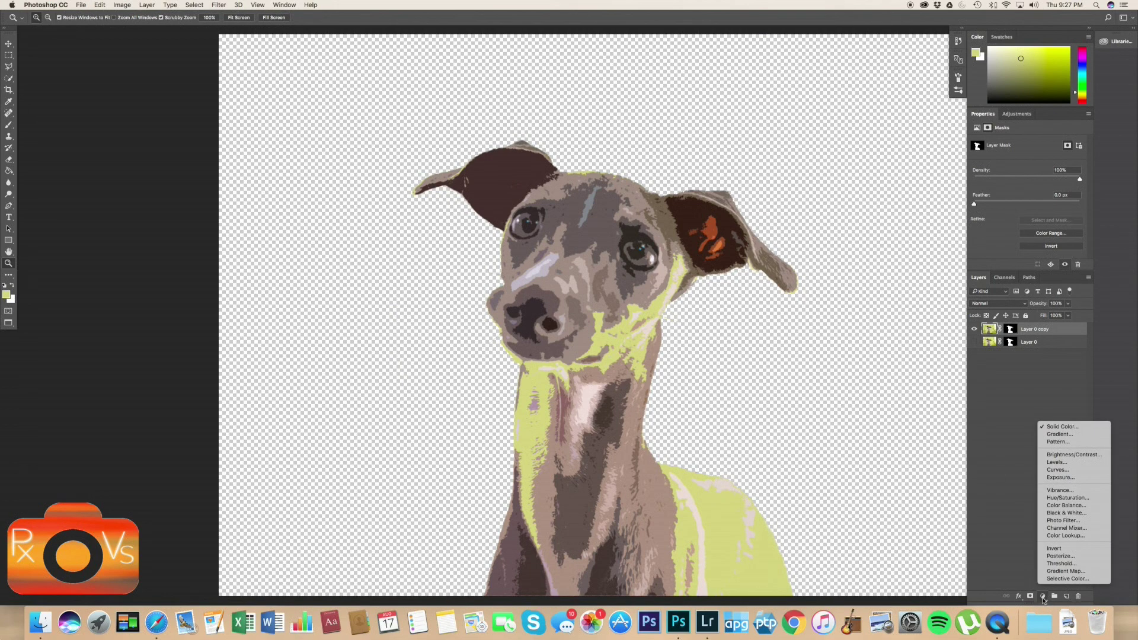
{"action": "left_click", "coordinate": [1067, 498]}
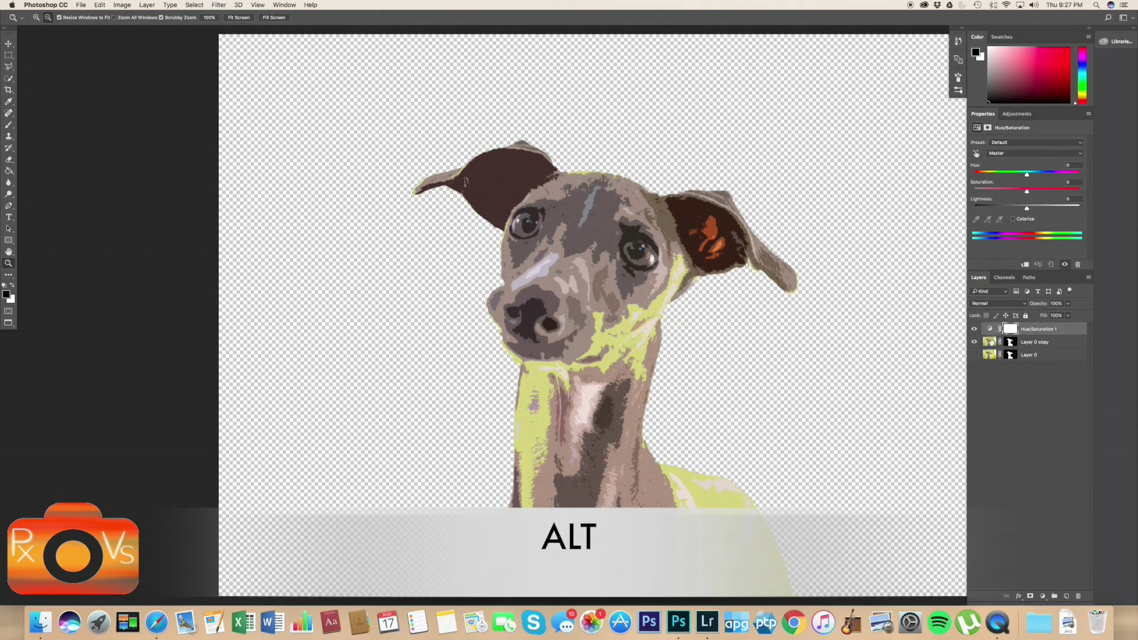
{"action": "left_click", "coordinate": [991, 335], "text": "alt"}
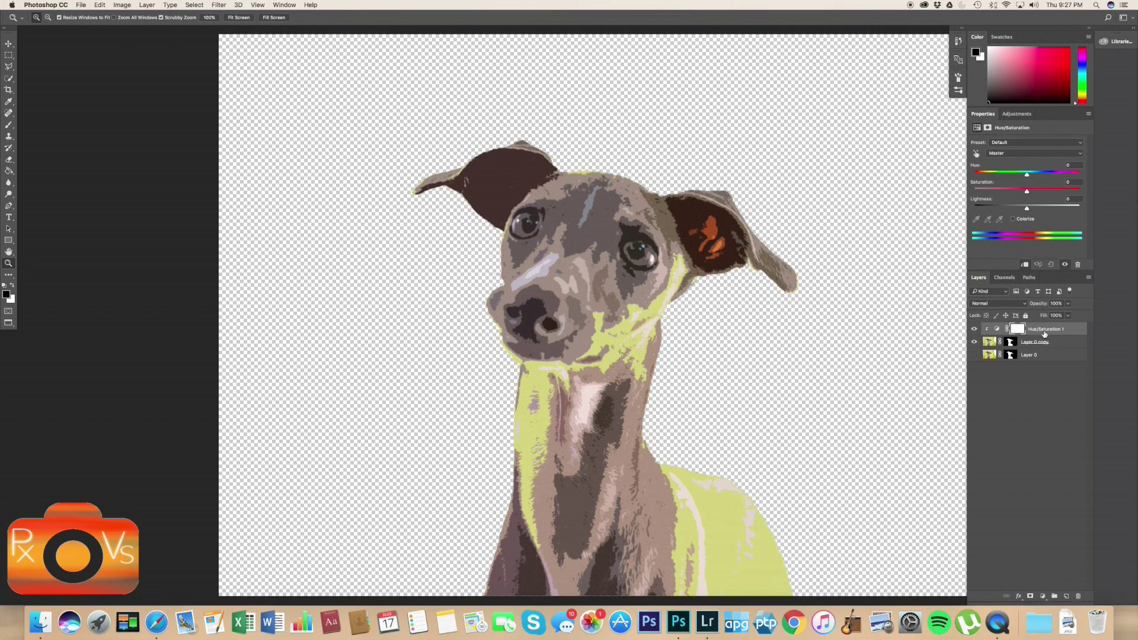
{"action": "double_click", "coordinate": [1072, 343]}
{"action": "type", "text": "fine"}
{"action": "key", "text": "Return"}
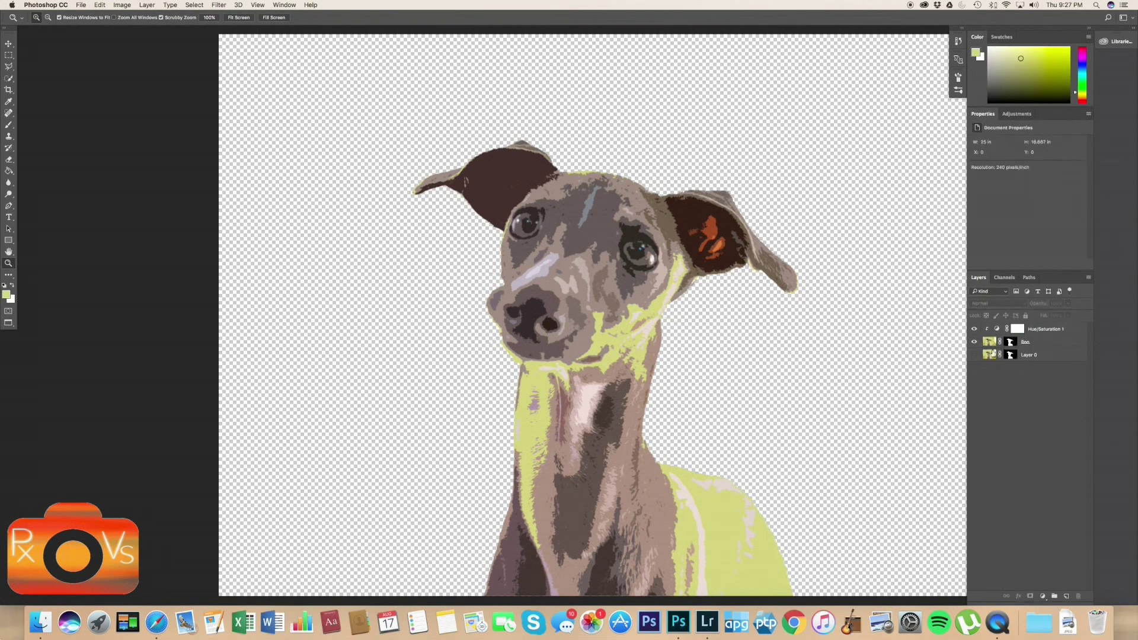
Sample the lime-green patch on the dog's back in Hue/Saturation, with hue about -38, saturation about -79 and lightness +45.
{"action": "left_click", "coordinate": [1030, 330]}
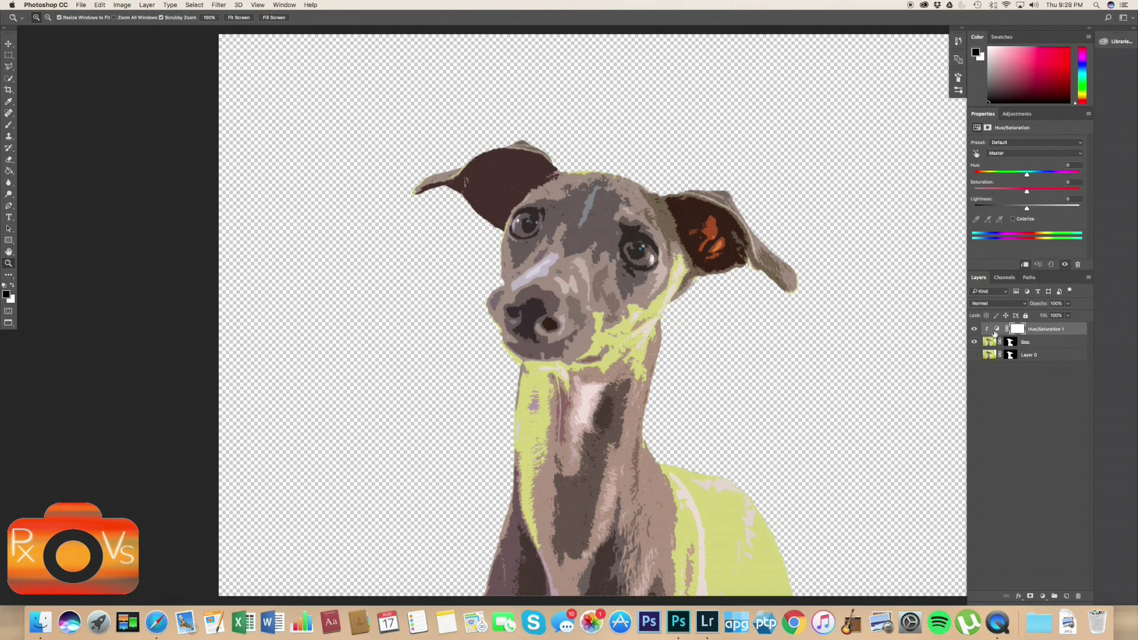
{"action": "left_click", "coordinate": [1005, 154]}
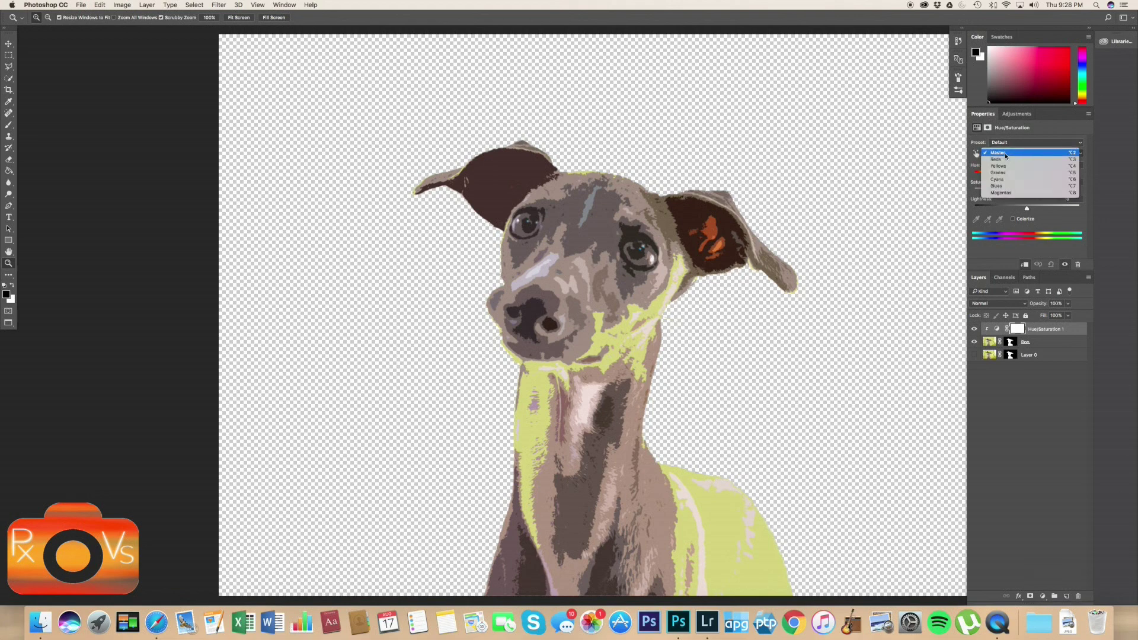
{"action": "left_click", "coordinate": [1004, 173]}
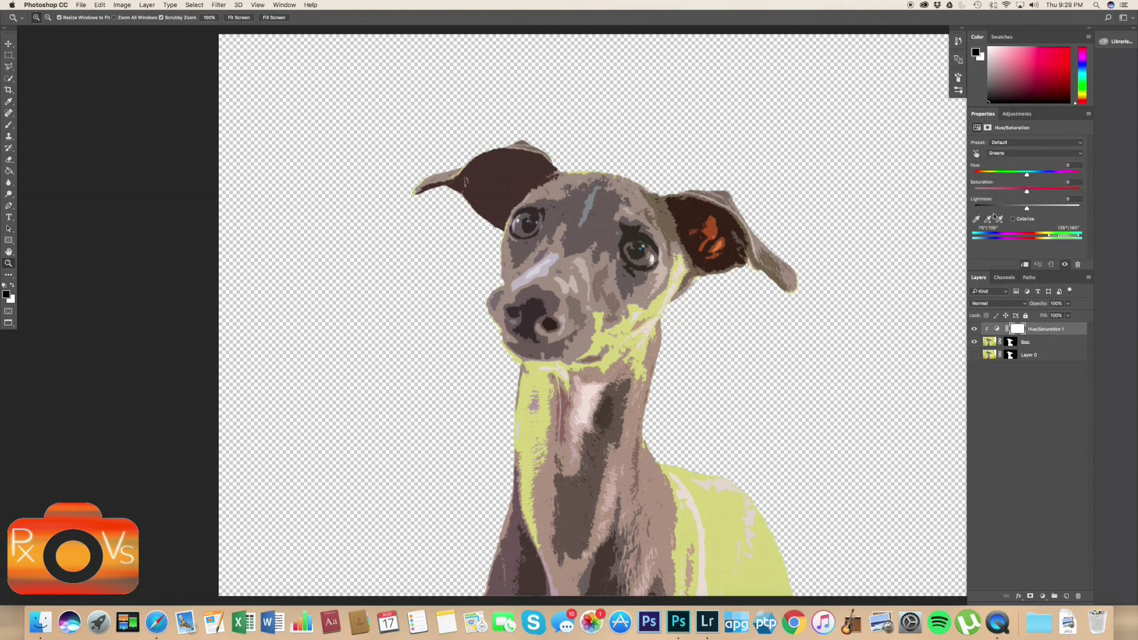
{"action": "left_click", "coordinate": [977, 220]}
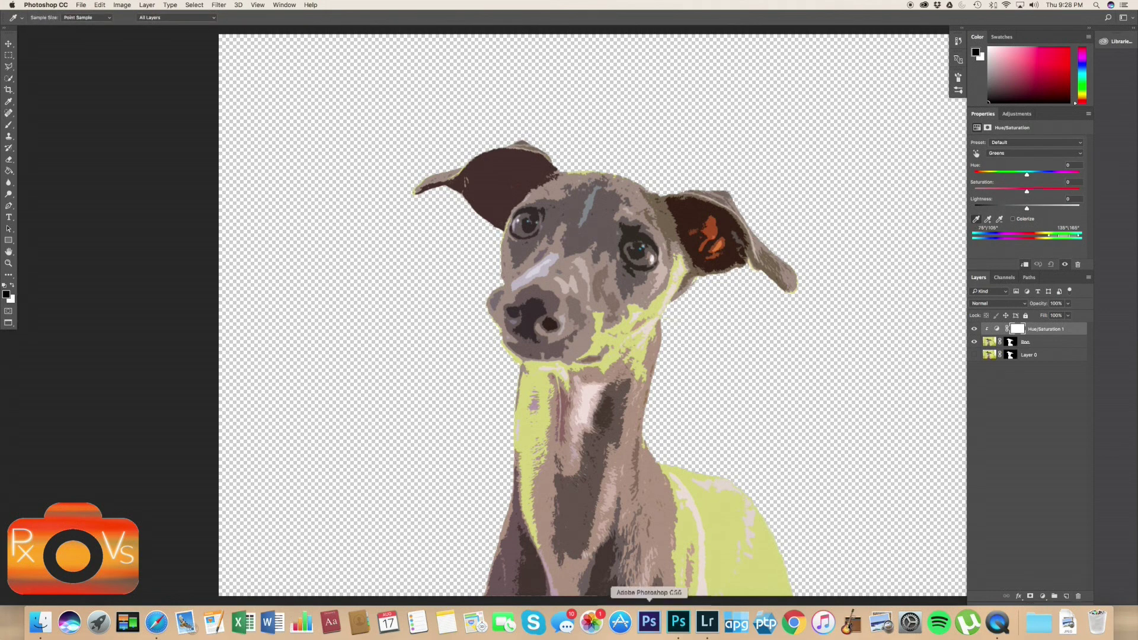
{"action": "left_click", "coordinate": [721, 525]}
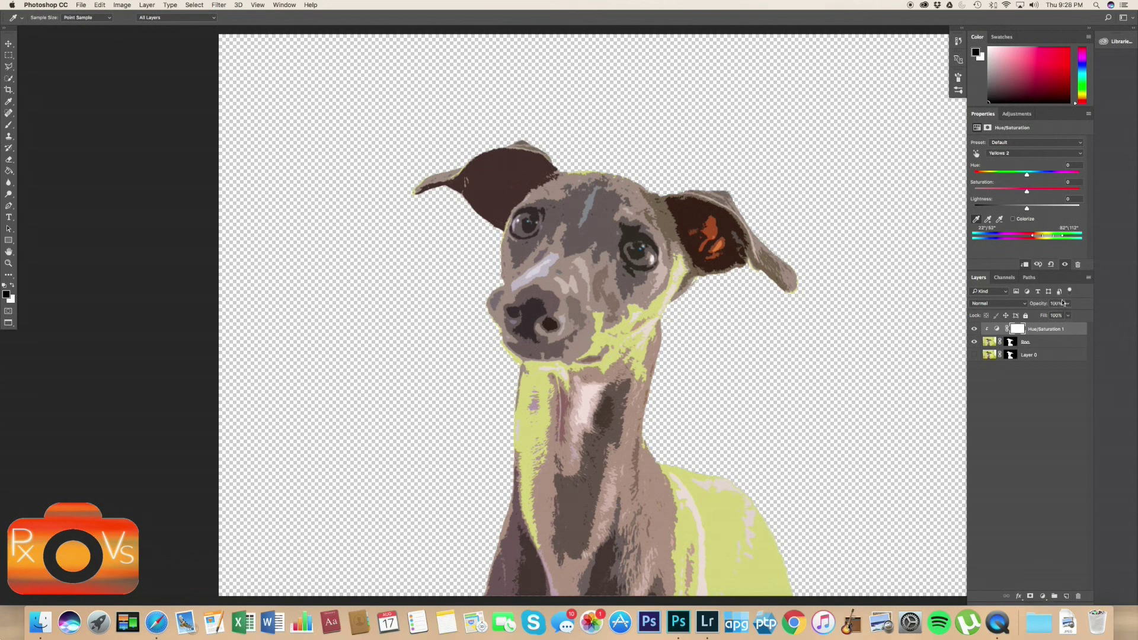
{"action": "left_click", "coordinate": [987, 220]}
{"action": "mouse_move", "coordinate": [1027, 192]}
{"action": "left_mouse_down"}
{"action": "mouse_move", "coordinate": [981, 192]}
{"action": "mouse_move", "coordinate": [1040, 176]}
{"action": "mouse_move", "coordinate": [1015, 178]}
{"action": "left_mouse_up"}
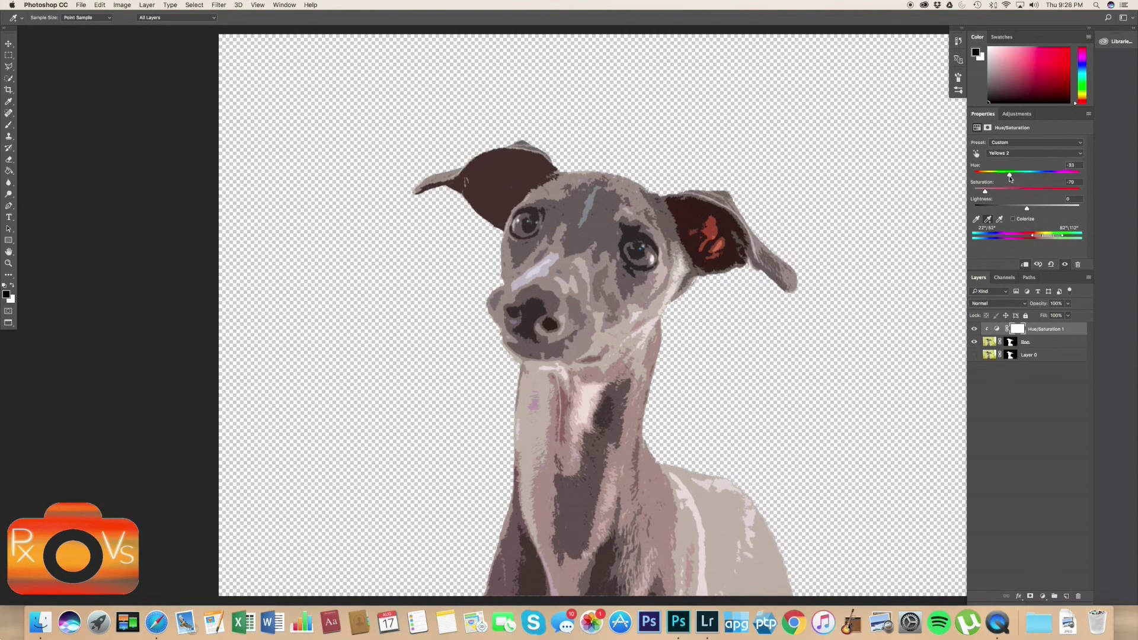
{"action": "left_click_drag", "start_coordinate": [1015, 178], "coordinate": [1050, 209]}
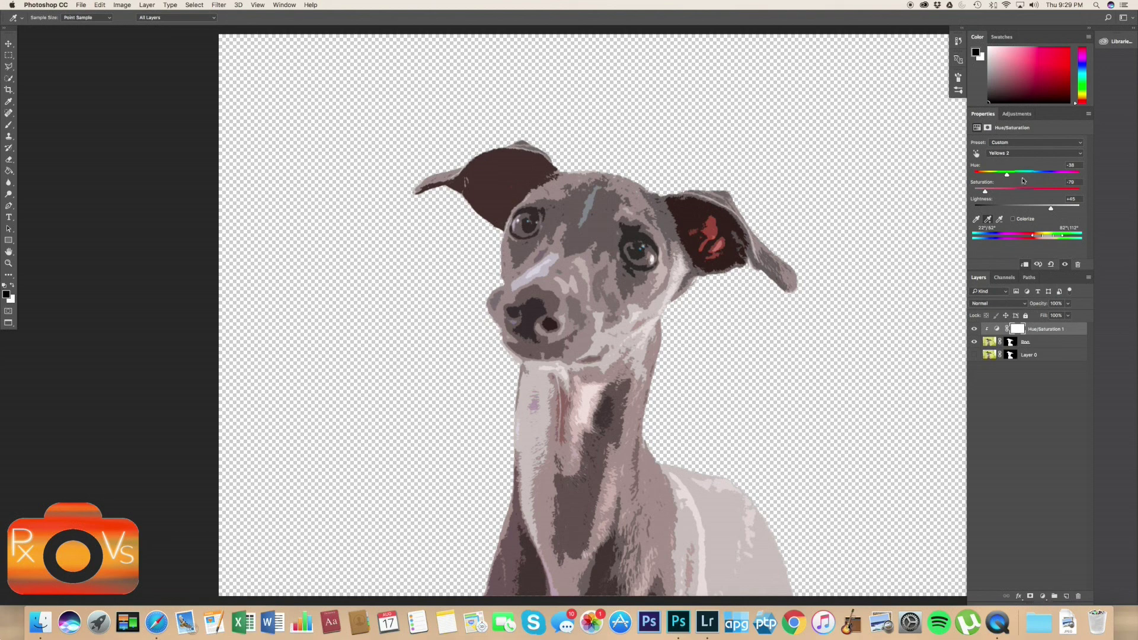
Sample the reddish fur on the dog's head and lower chest in the Reds range, reducing saturation and raising lightness slightly.
{"action": "left_click", "coordinate": [1010, 153]}
{"action": "left_click", "coordinate": [1005, 142]}
{"action": "key", "text": "z"}
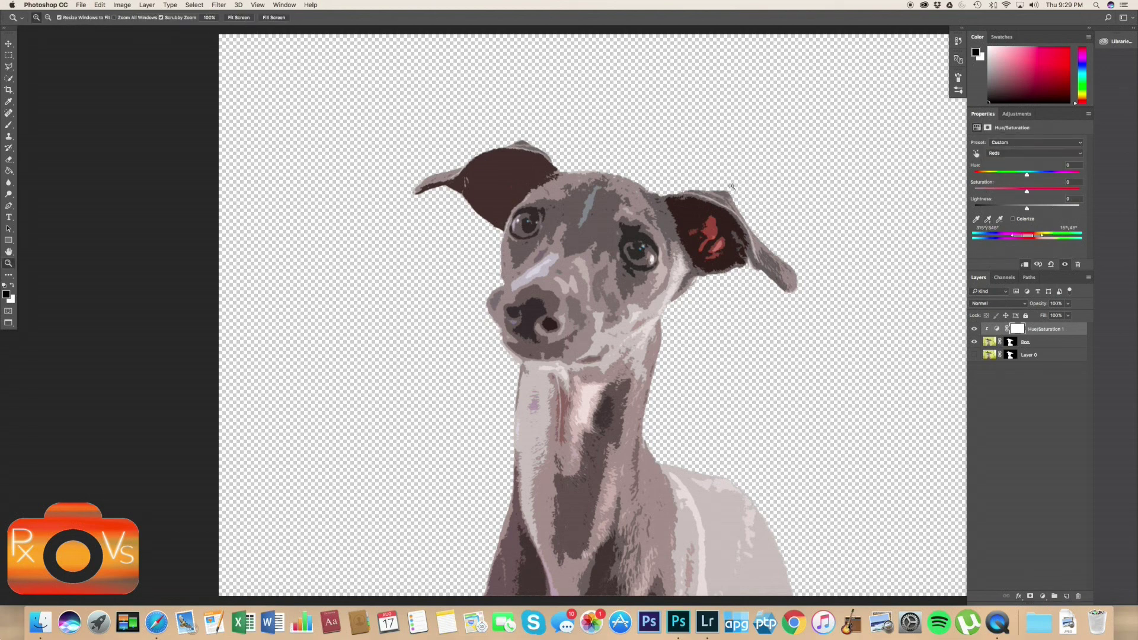
{"action": "left_click", "coordinate": [976, 220]}
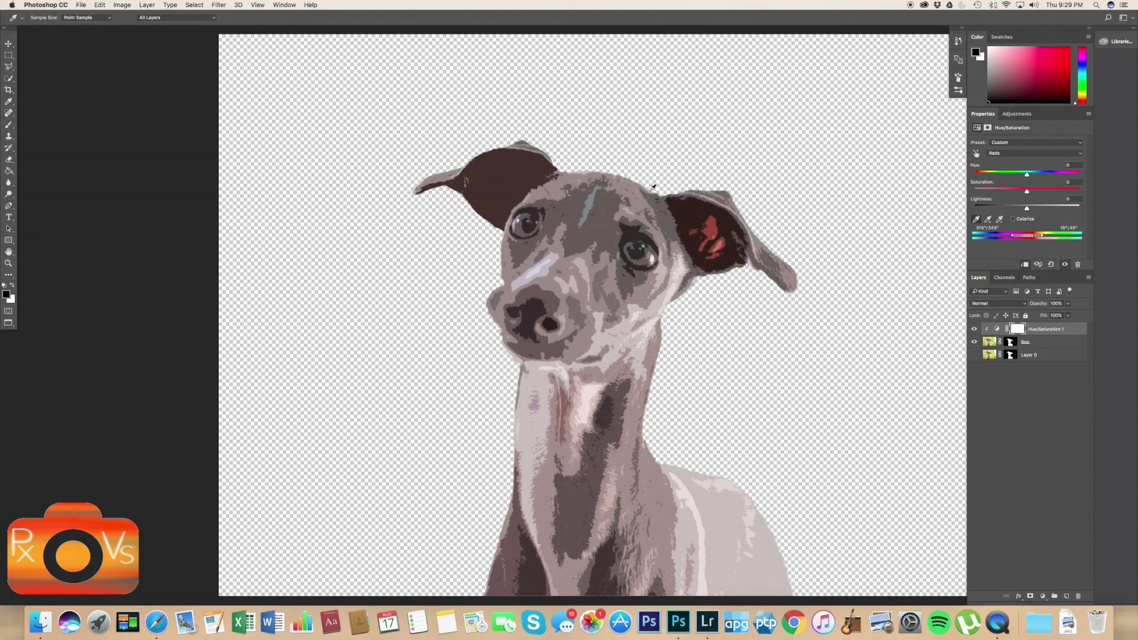
{"action": "left_click", "coordinate": [625, 180]}
{"action": "left_click", "coordinate": [987, 219]}
{"action": "left_click", "coordinate": [511, 553]}
{"action": "left_click_drag", "start_coordinate": [1026, 191], "coordinate": [1018, 193]}
{"action": "mouse_move", "coordinate": [1027, 210]}
{"action": "left_mouse_down"}
{"action": "mouse_move", "coordinate": [1048, 210]}
{"action": "mouse_move", "coordinate": [1019, 209]}
{"action": "mouse_move", "coordinate": [1036, 211]}
{"action": "left_mouse_up"}
Sample the purple patch on the dog's throat in the Magentas range, with hue -41, saturation about -45 and lightness about +33.
{"action": "left_click", "coordinate": [1010, 153]}
{"action": "left_click", "coordinate": [1003, 189]}
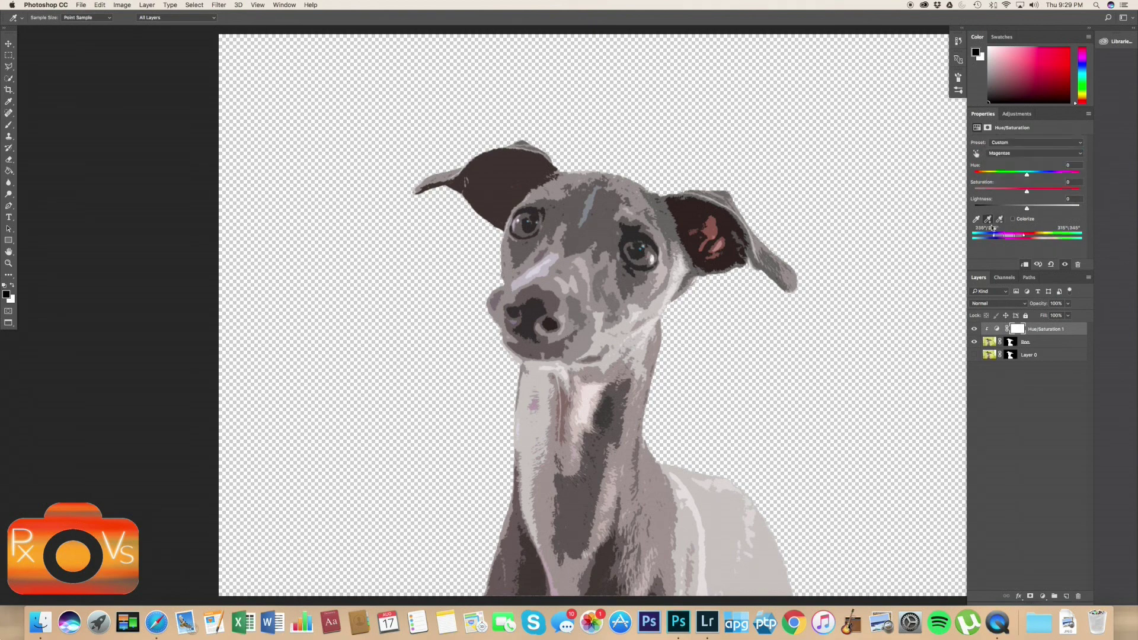
{"action": "left_click", "coordinate": [976, 219]}
{"action": "left_click", "coordinate": [537, 405]}
{"action": "left_click_drag", "start_coordinate": [1002, 189], "coordinate": [1044, 210]}
Starting from the Yellows range, sample the orange inner ear, with hue +8, saturation -17 and lightness -3.
{"action": "left_click", "coordinate": [1006, 154]}
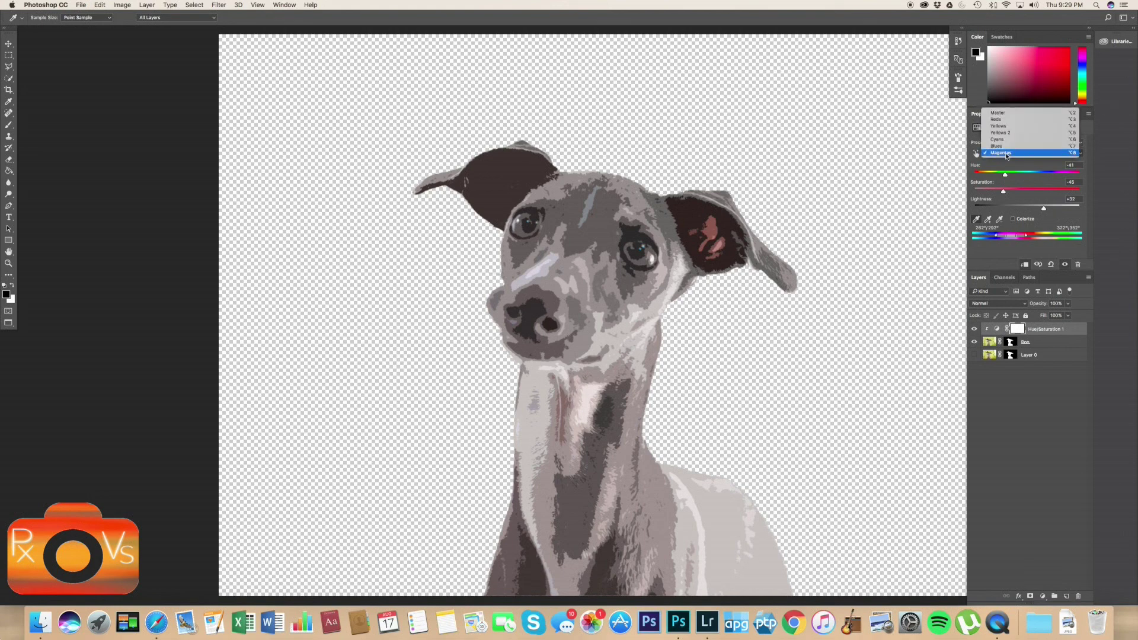
{"action": "left_click", "coordinate": [1018, 126]}
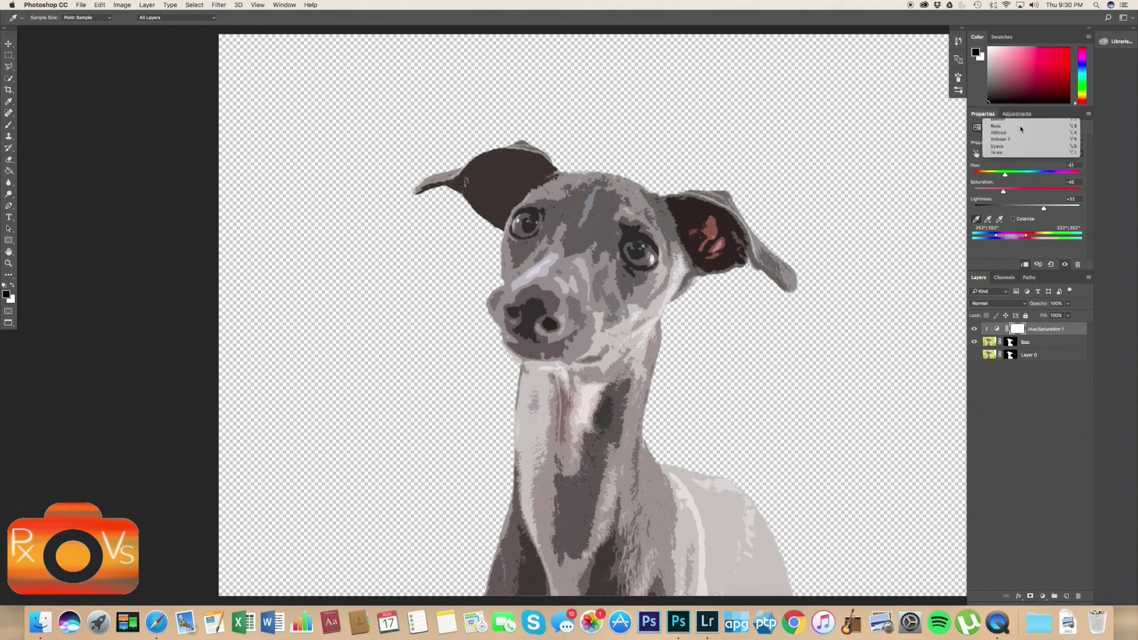
{"action": "key", "text": "z"}
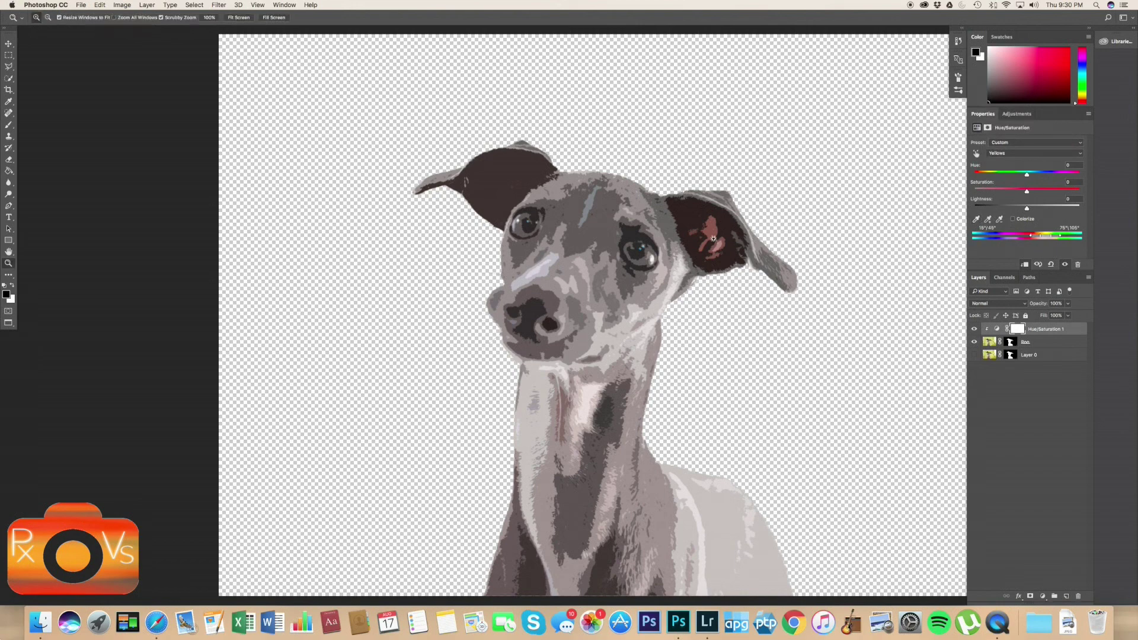
{"action": "left_click", "coordinate": [976, 220]}
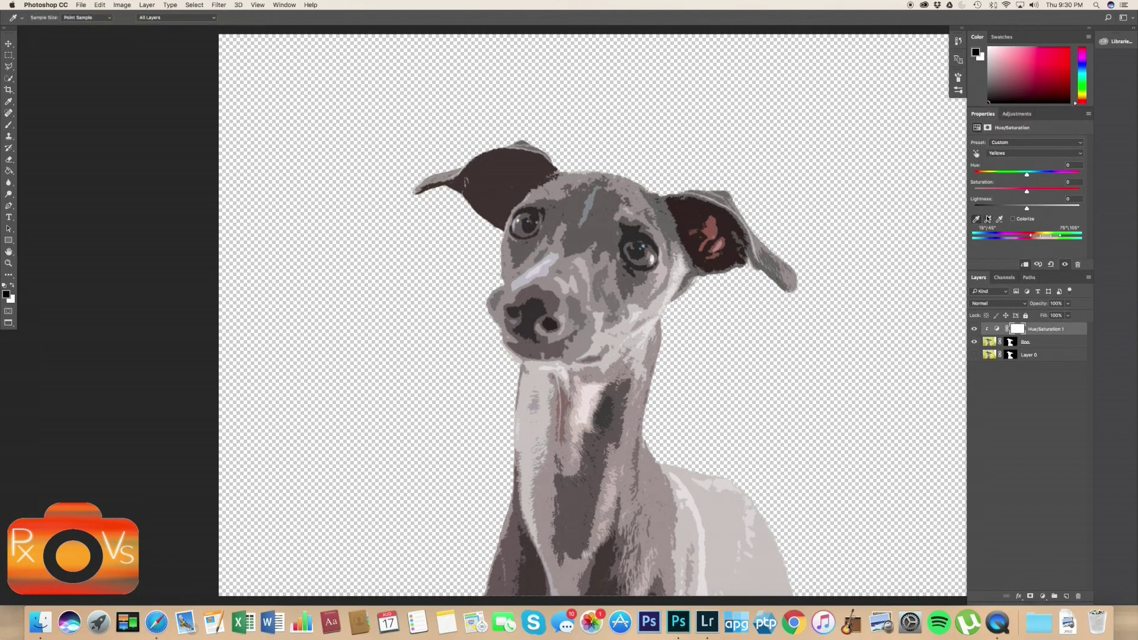
{"action": "left_click", "coordinate": [715, 225]}
{"action": "mouse_move", "coordinate": [1027, 190]}
{"action": "left_mouse_down"}
{"action": "mouse_move", "coordinate": [1036, 192]}
{"action": "mouse_move", "coordinate": [1018, 193]}
{"action": "left_mouse_up"}
{"action": "left_click_drag", "start_coordinate": [1026, 174], "coordinate": [1026, 211]}
Compare the dog's colours with and without the Hue/Saturation adjustment layer.
{"action": "left_click", "coordinate": [975, 329]}
{"action": "left_click", "coordinate": [975, 330]}
{"action": "left_click", "coordinate": [975, 330]}
{"action": "left_click", "coordinate": [975, 329]}
{"action": "left_click", "coordinate": [975, 330]}
{"action": "left_click", "coordinate": [975, 330]}
{"action": "left_click", "coordinate": [974, 330]}
{"action": "left_click", "coordinate": [975, 330]}
{"action": "left_click", "coordinate": [975, 330]}
{"action": "left_click", "coordinate": [975, 330]}
{"action": "left_click", "coordinate": [975, 329]}
{"action": "left_click", "coordinate": [975, 330]}
Select the filtered dog layer on the canvas with the Move tool, and zoom out until the whole canvas is in view.
{"action": "key", "text": "z"}
{"action": "left_click", "coordinate": [239, 17]}
{"action": "left_click", "coordinate": [9, 43]}
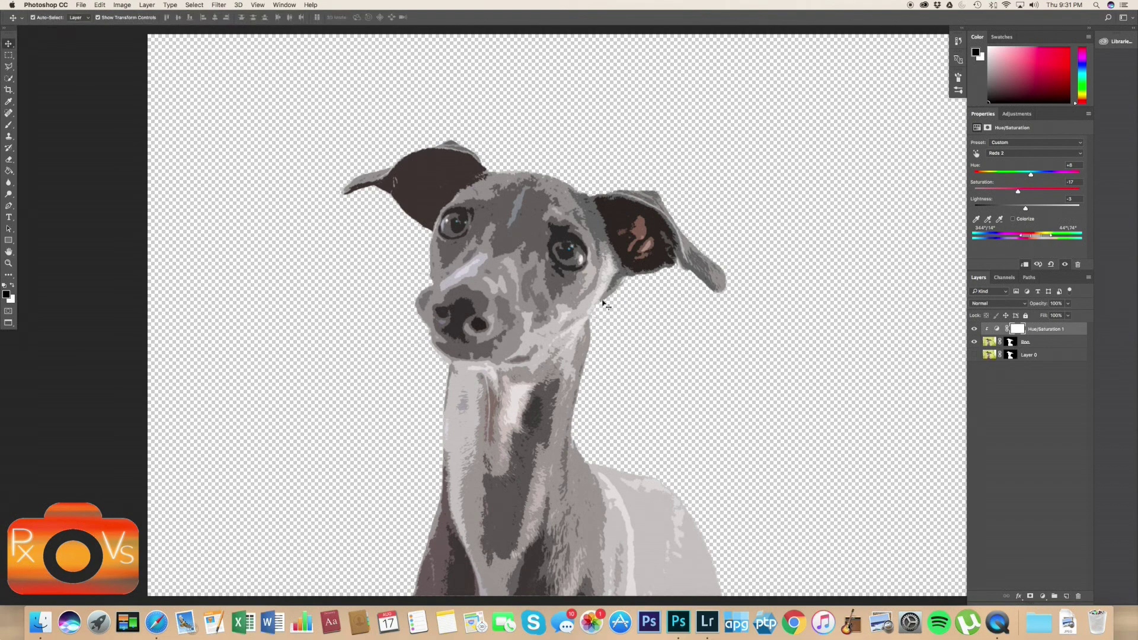
{"action": "left_click", "coordinate": [469, 250]}
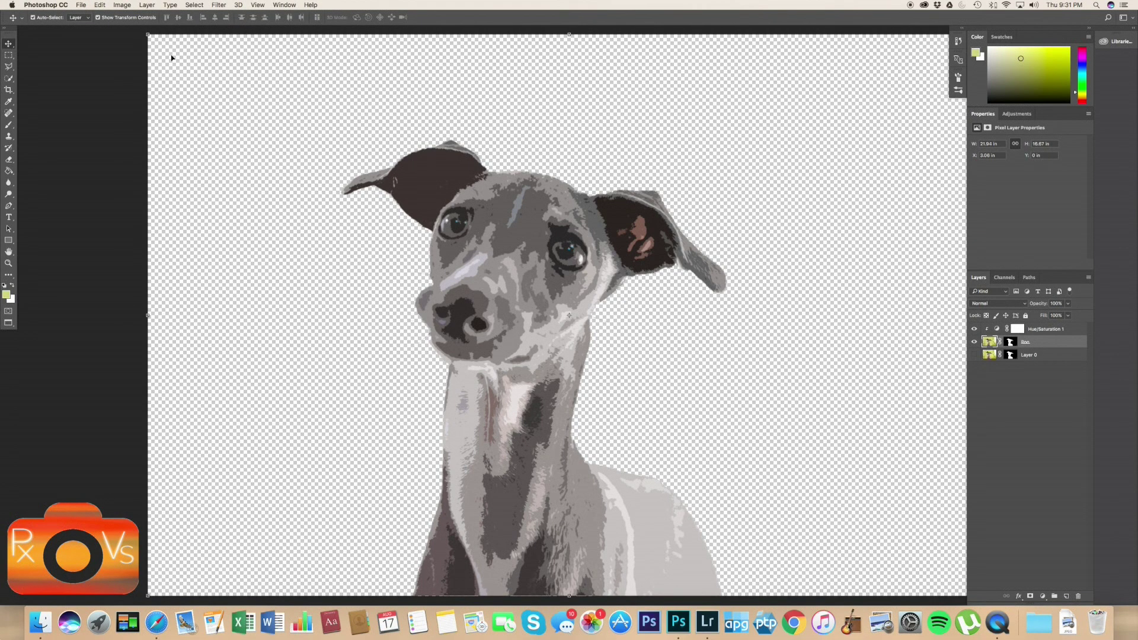
{"action": "key", "text": "z"}
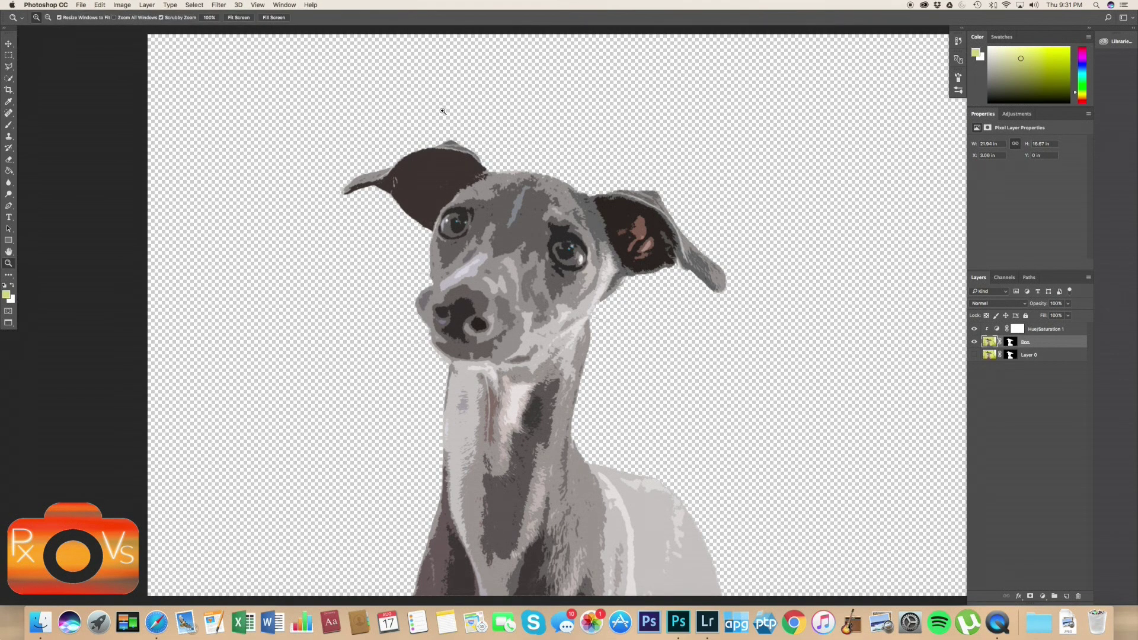
{"action": "left_click", "coordinate": [445, 126], "text": "alt"}
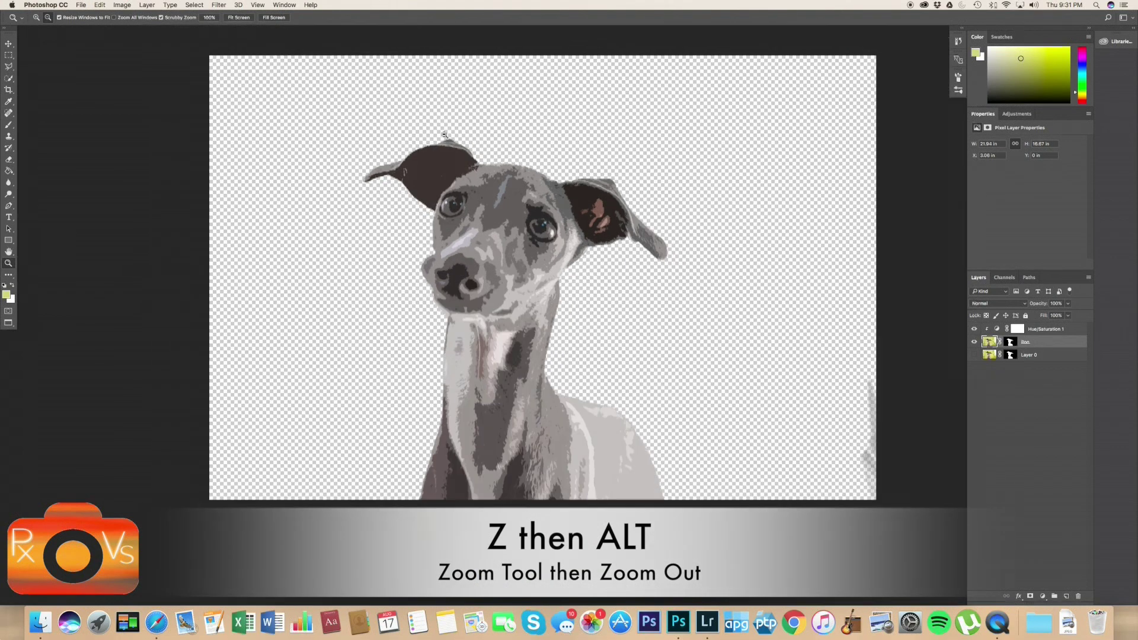
{"action": "left_click", "coordinate": [444, 135]}
{"action": "left_click", "coordinate": [453, 148], "text": "alt"}
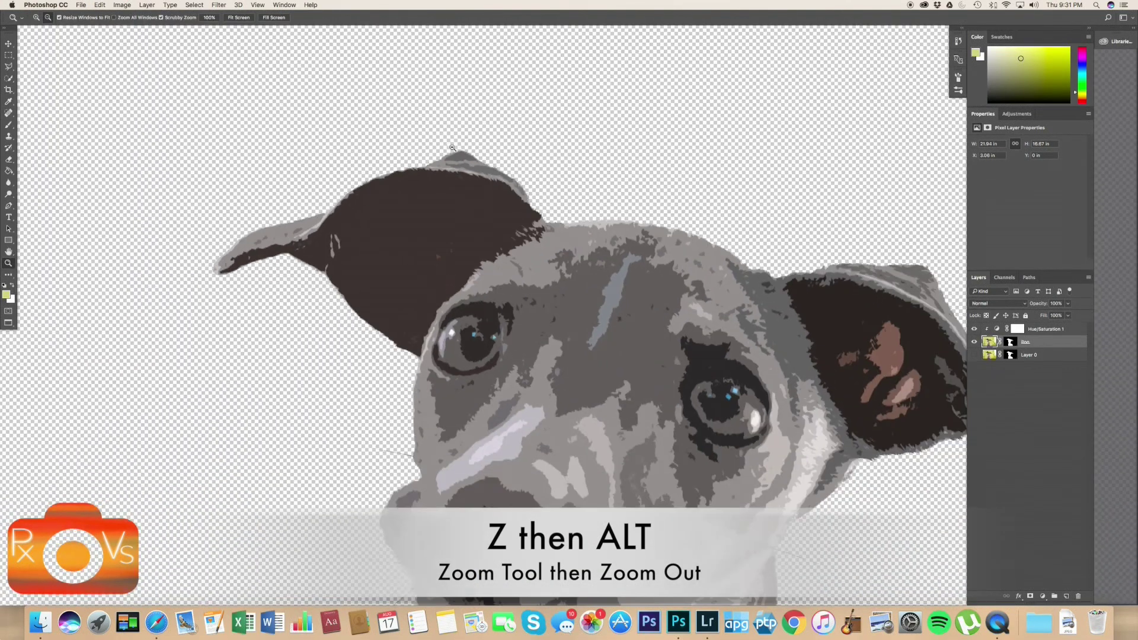
{"action": "left_click", "coordinate": [452, 148], "text": "alt"}
{"action": "left_click", "coordinate": [453, 147], "text": "alt"}
{"action": "left_click", "coordinate": [452, 148], "text": "alt"}
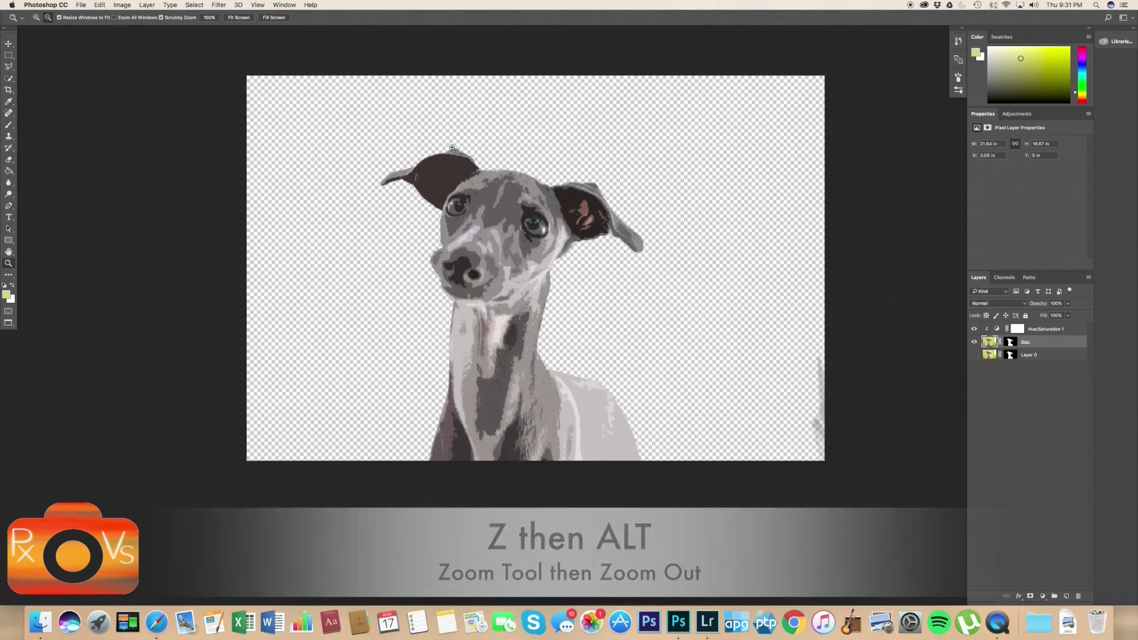
{"action": "left_click", "coordinate": [452, 147], "text": "alt"}
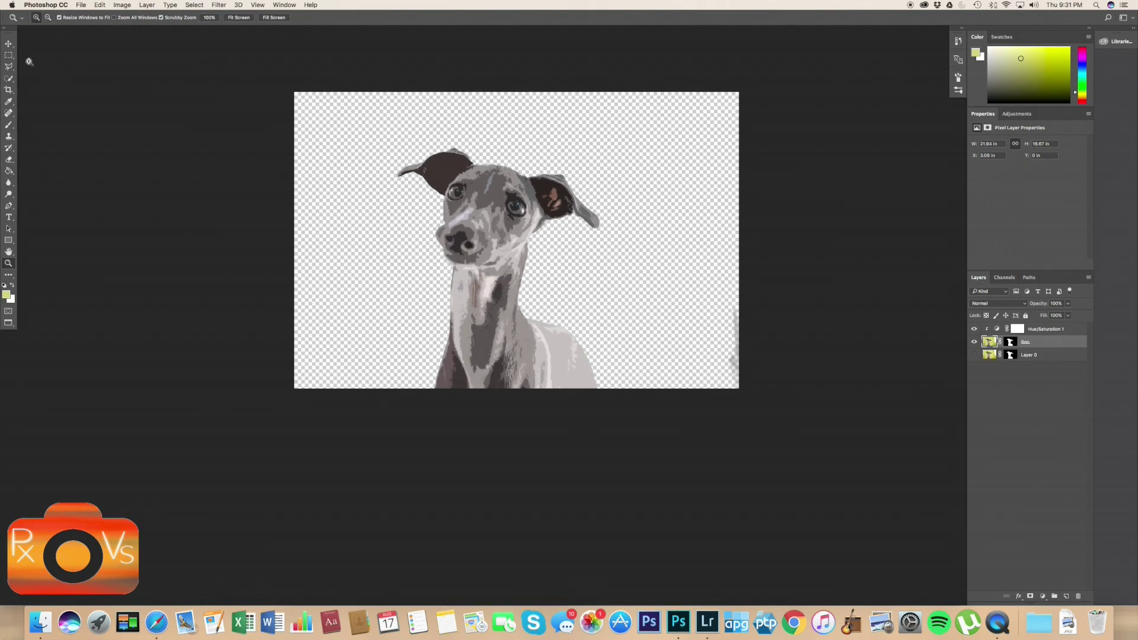
Enlarge the dog layer and reposition it so the head fills most of the canvas and the neck runs off the lower edge.
{"action": "left_click", "coordinate": [7, 43]}
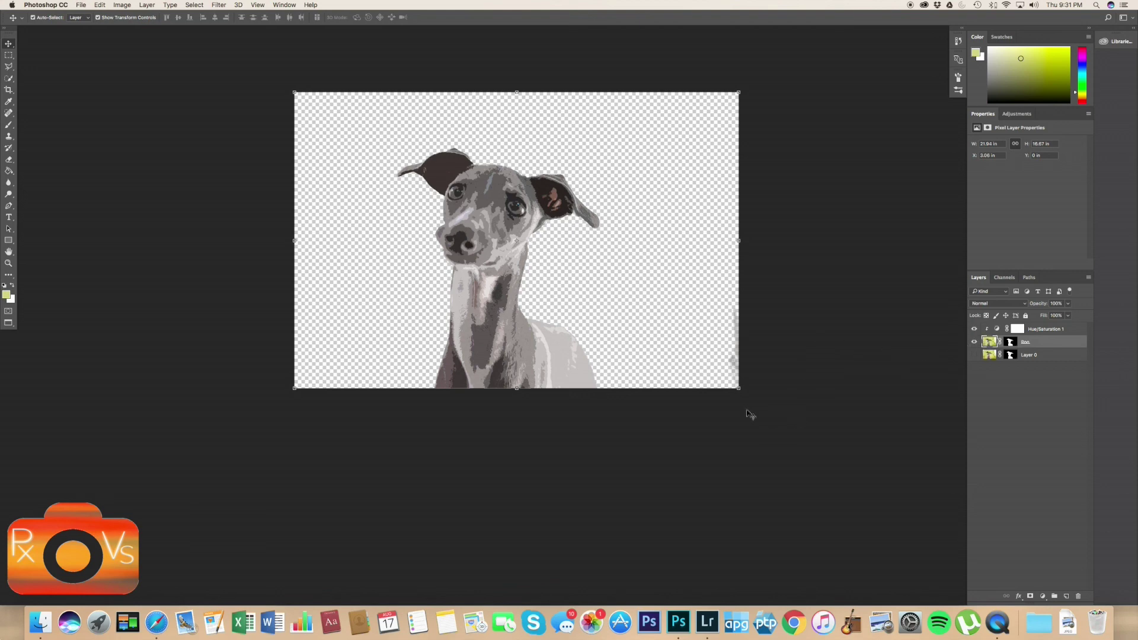
{"action": "left_click_drag", "start_coordinate": [740, 389], "coordinate": [889, 520]}
{"action": "left_click_drag", "start_coordinate": [581, 311], "coordinate": [546, 238]}
{"action": "left_click_drag", "start_coordinate": [882, 444], "coordinate": [945, 492]}
{"action": "left_click_drag", "start_coordinate": [587, 234], "coordinate": [559, 227]}
{"action": "left_click_drag", "start_coordinate": [905, 463], "coordinate": [978, 506]}
{"action": "left_click_drag", "start_coordinate": [522, 231], "coordinate": [493, 225]}
{"action": "left_click", "coordinate": [415, 18]}
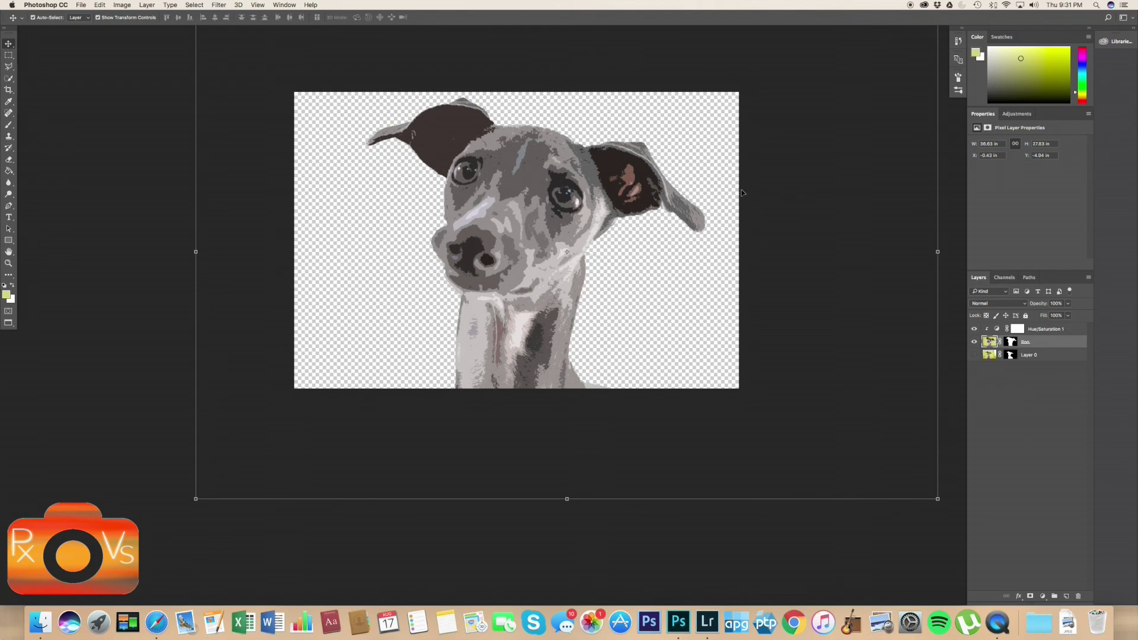
{"action": "left_click", "coordinate": [780, 132]}
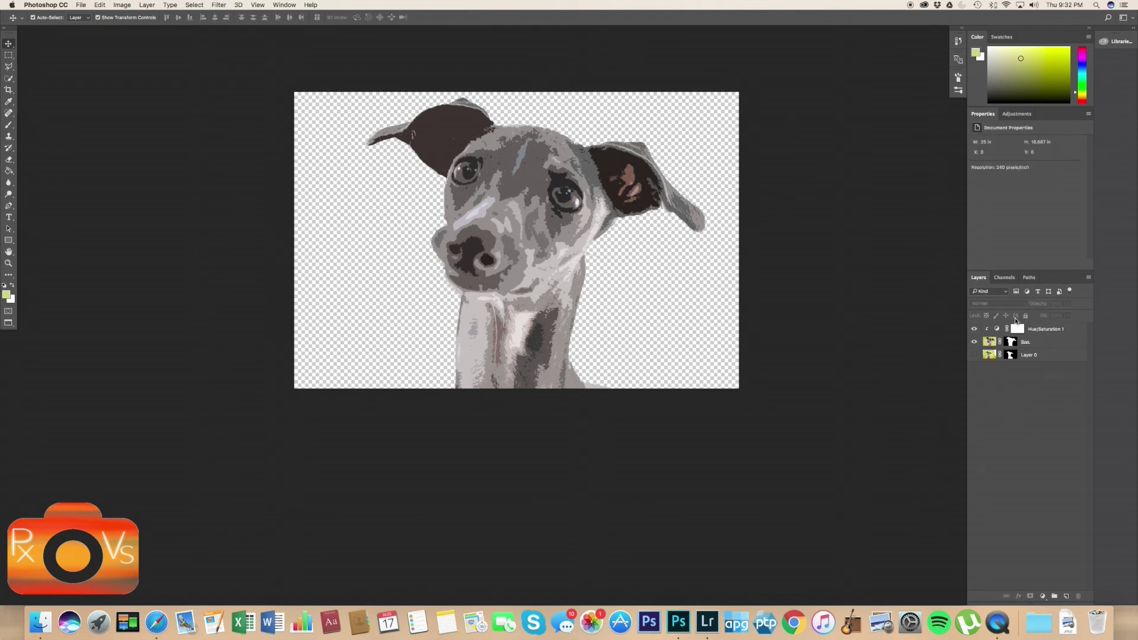
Add a Solid Color fill layer in the current yellow-green and place it beneath all the other layers as the background.
{"action": "left_click", "coordinate": [1043, 597]}
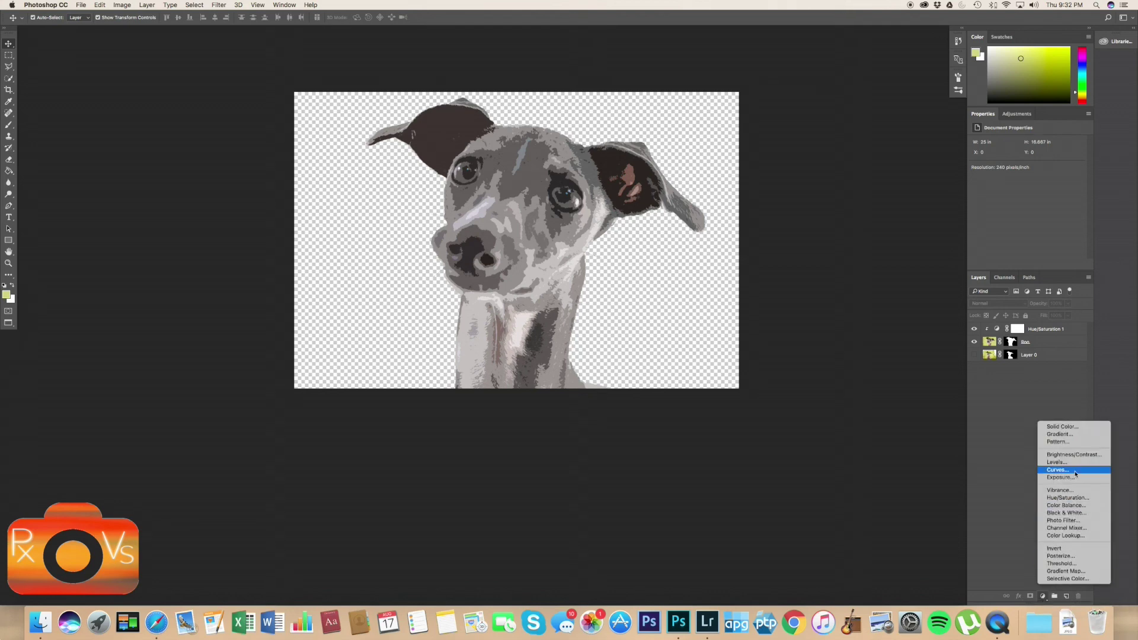
{"action": "left_click", "coordinate": [1060, 427]}
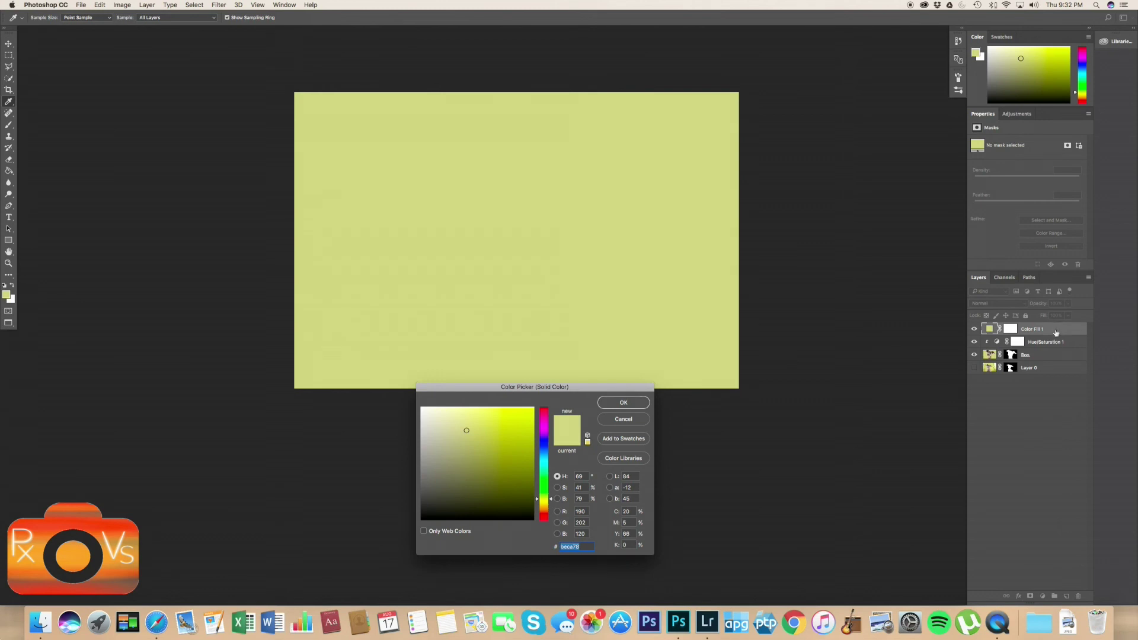
{"action": "left_click", "coordinate": [624, 403]}
{"action": "left_click_drag", "start_coordinate": [1052, 330], "coordinate": [1052, 371]}
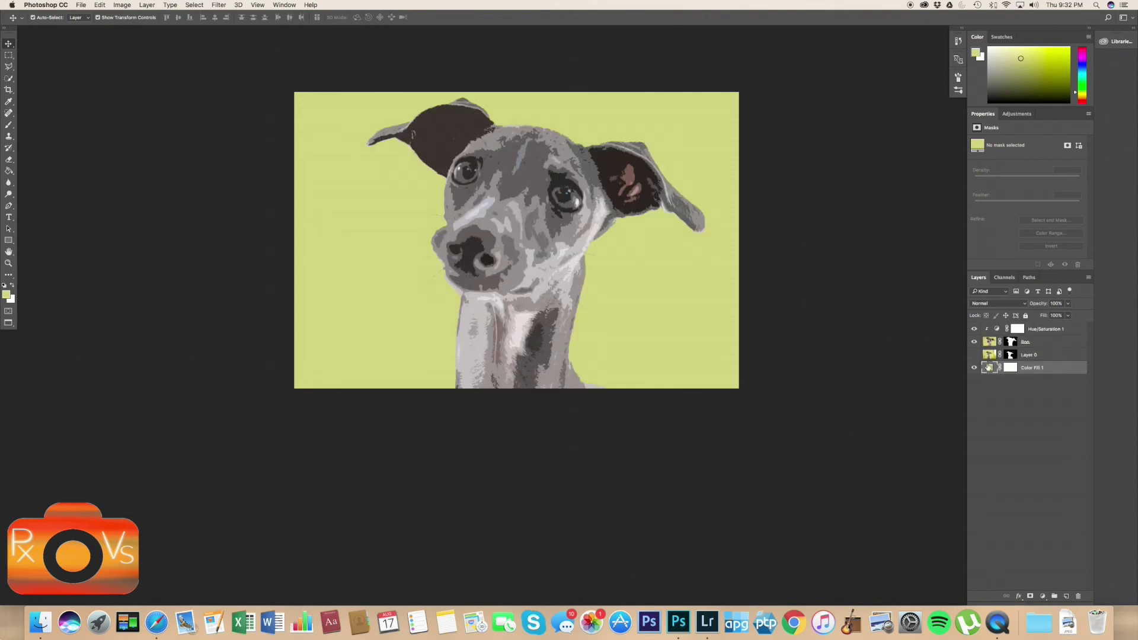
Change the background fill layer's colour to a bright cyan.
{"action": "double_click", "coordinate": [988, 368]}
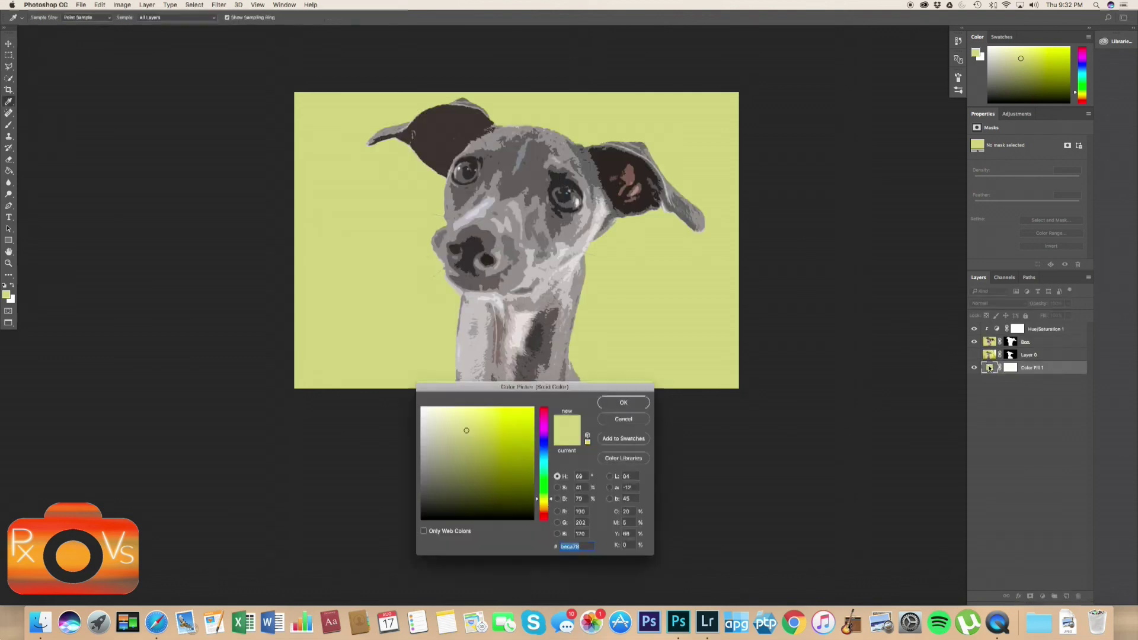
{"action": "left_click", "coordinate": [546, 461]}
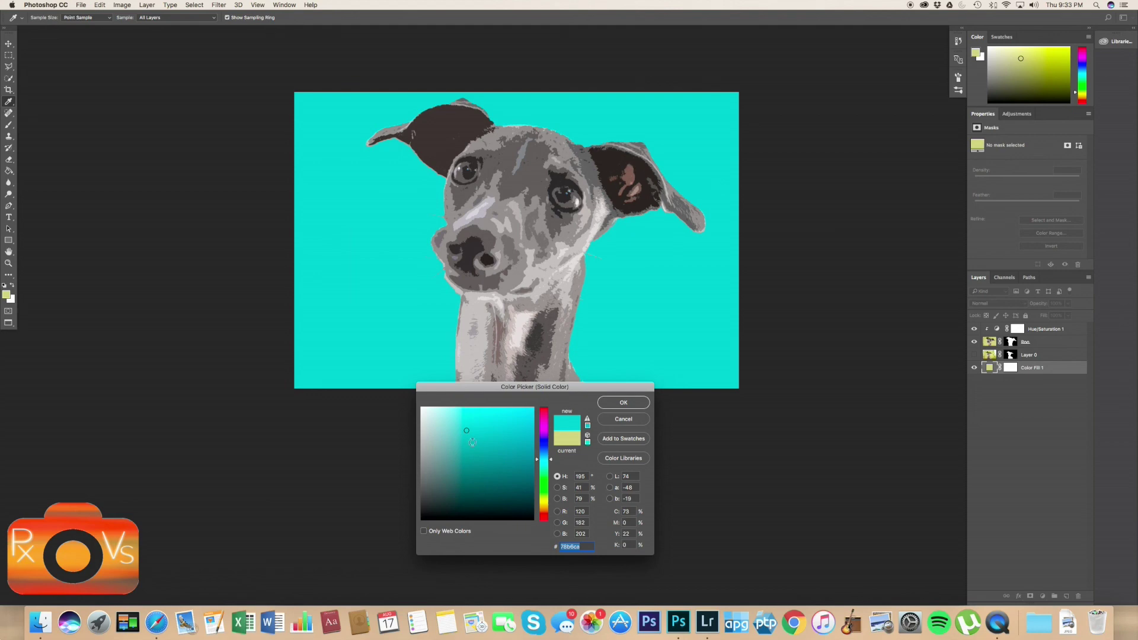
{"action": "mouse_move", "coordinate": [467, 429]}
{"action": "left_mouse_down"}
{"action": "mouse_move", "coordinate": [548, 391]}
{"action": "mouse_move", "coordinate": [530, 392]}
{"action": "mouse_move", "coordinate": [521, 408]}
{"action": "mouse_move", "coordinate": [554, 404]}
{"action": "left_mouse_up"}
{"action": "mouse_move", "coordinate": [530, 413]}
{"action": "left_mouse_down"}
{"action": "mouse_move", "coordinate": [514, 440]}
{"action": "mouse_move", "coordinate": [488, 413]}
{"action": "left_mouse_up"}
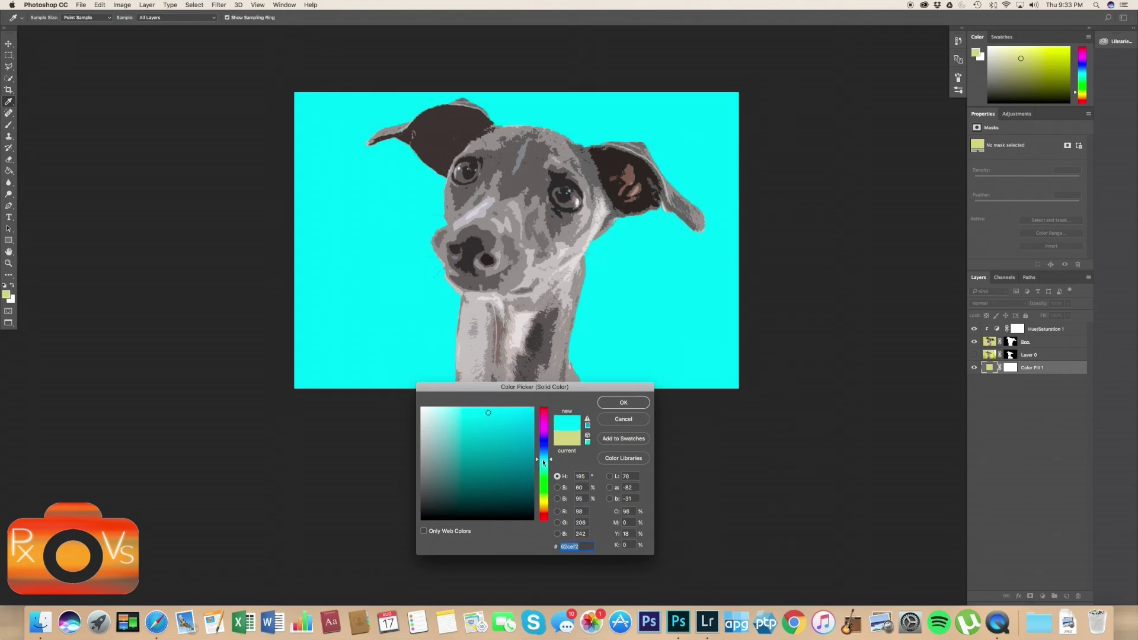
{"action": "left_click_drag", "start_coordinate": [548, 463], "coordinate": [549, 461]}
{"action": "left_click_drag", "start_coordinate": [519, 410], "coordinate": [515, 409]}
{"action": "left_click", "coordinate": [625, 403]}
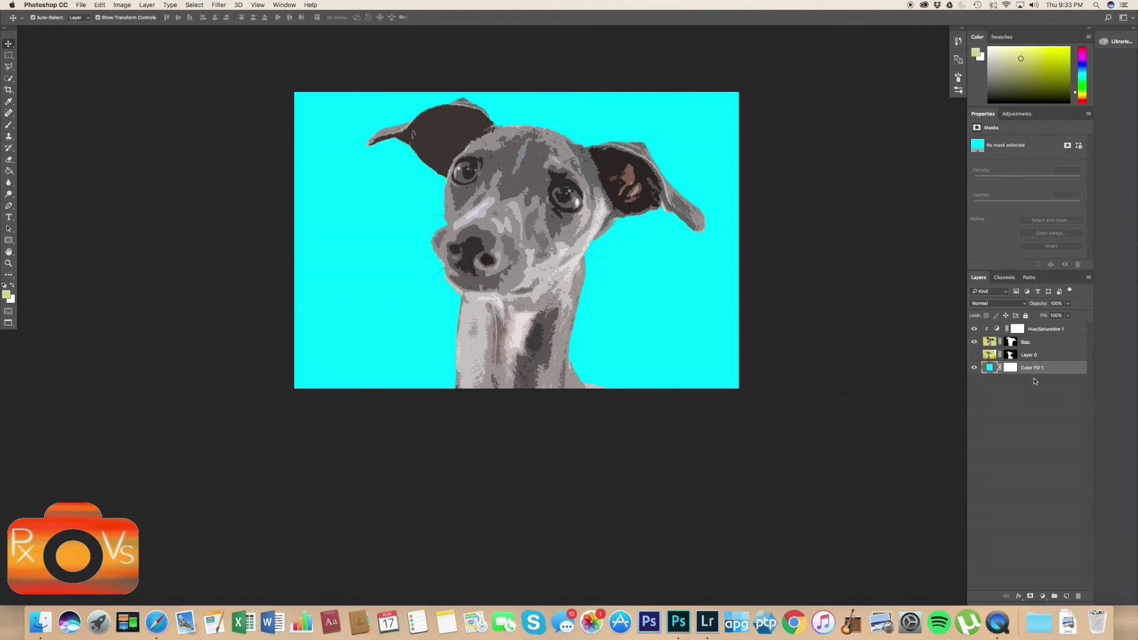
Add a Stroke effect to the filtered dog layer, keeping the layer style settings clear of the dog on the canvas.
{"action": "left_click", "coordinate": [1049, 345]}
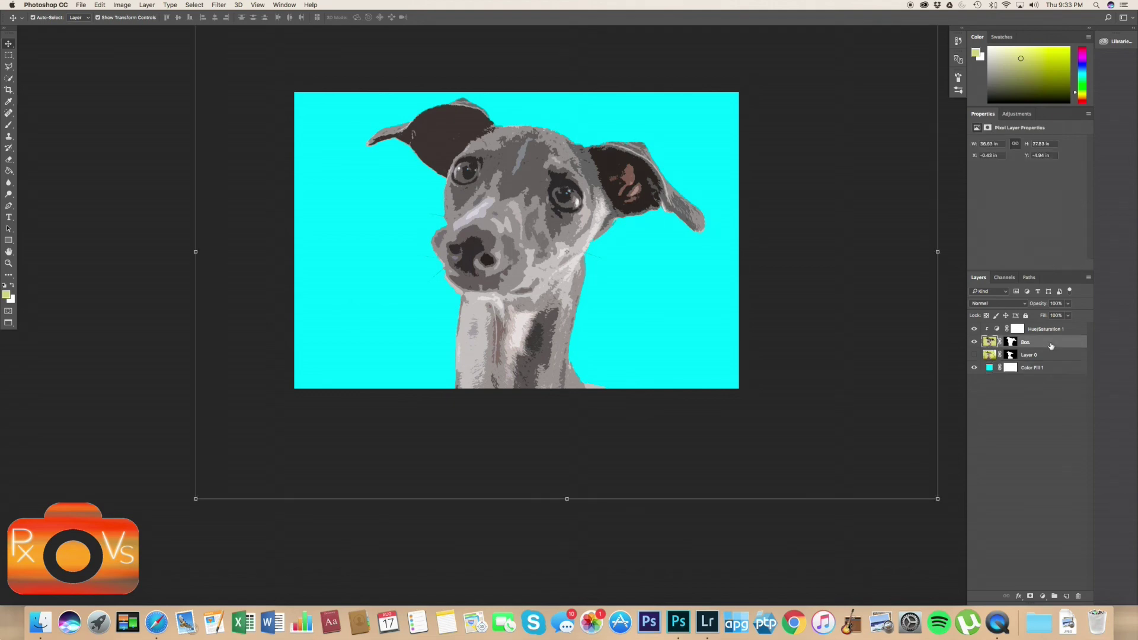
{"action": "right_click", "coordinate": [1037, 342]}
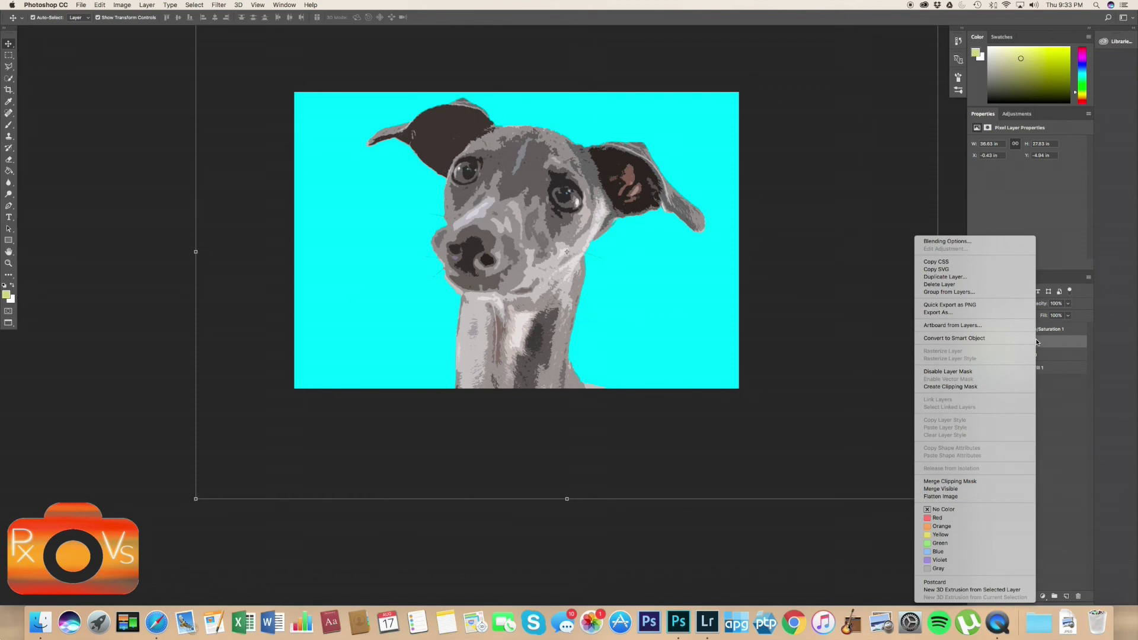
{"action": "left_click", "coordinate": [959, 243]}
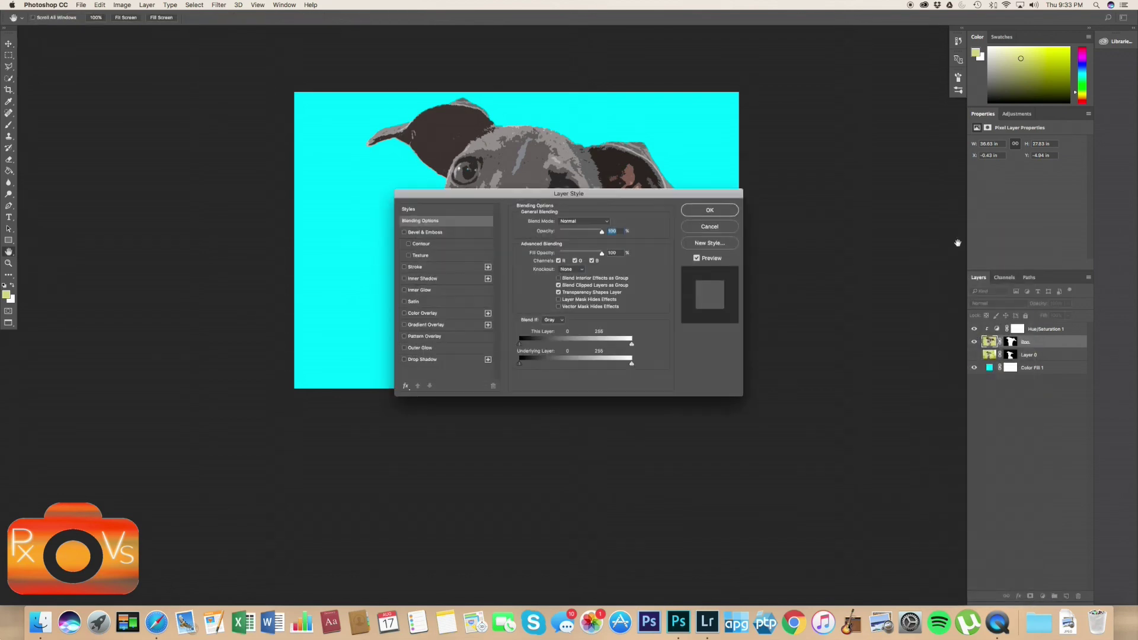
{"action": "left_click_drag", "start_coordinate": [580, 197], "coordinate": [712, 192]}
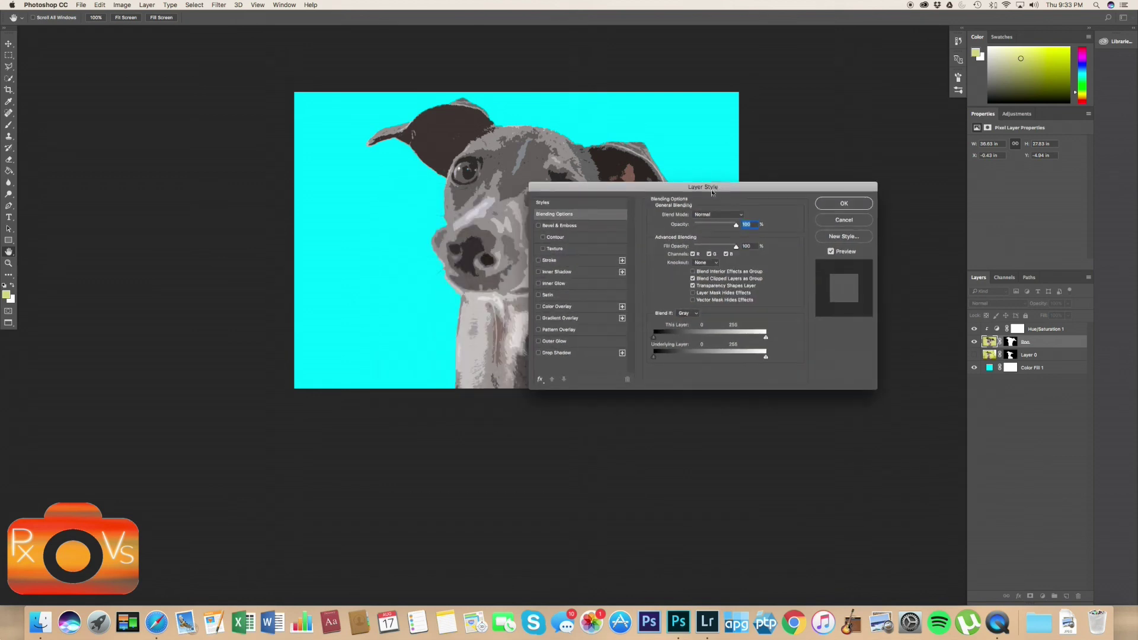
{"action": "left_click", "coordinate": [538, 261]}
{"action": "left_click", "coordinate": [568, 263]}
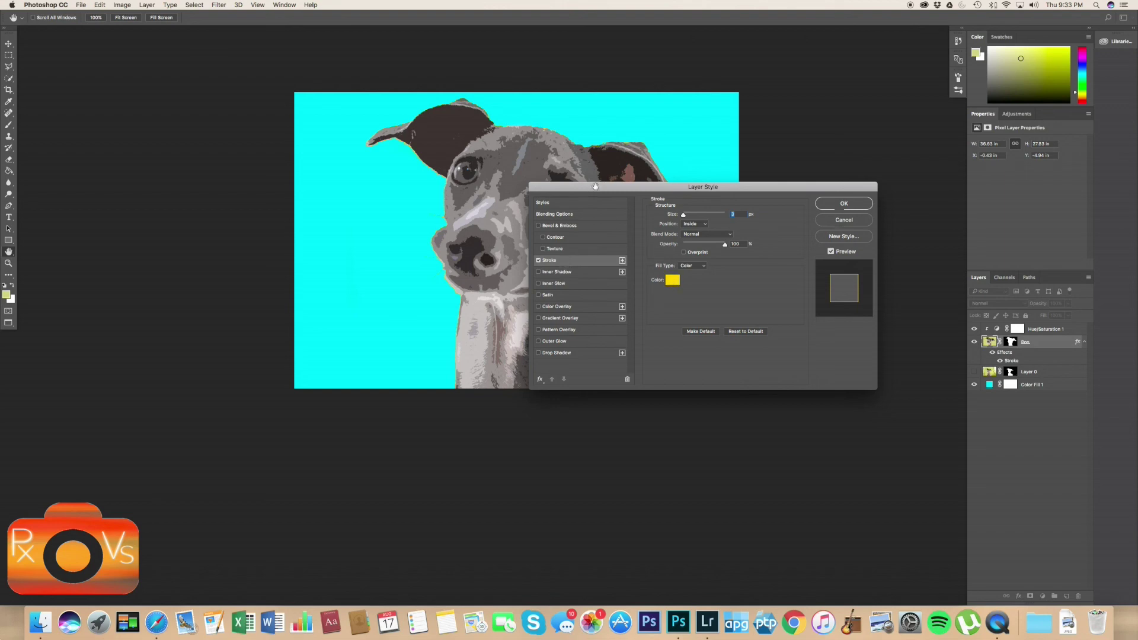
{"action": "left_click_drag", "start_coordinate": [723, 190], "coordinate": [758, 381]}
Set the dog's stroke colour to black and its size to 24 px.
{"action": "left_click", "coordinate": [707, 470]}
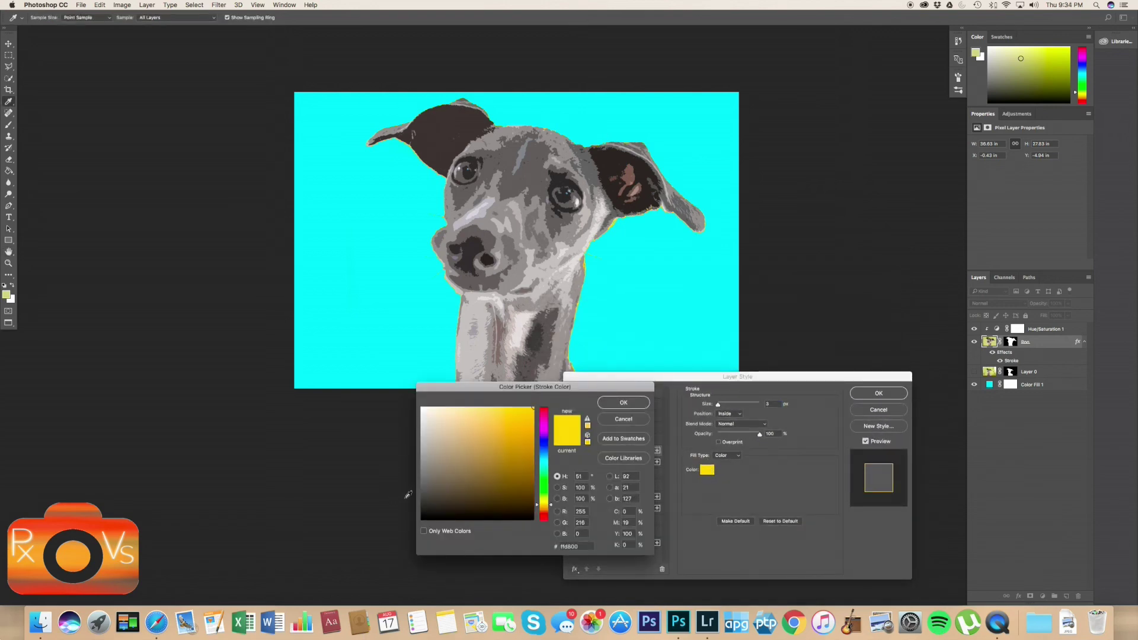
{"action": "left_click_drag", "start_coordinate": [434, 514], "coordinate": [398, 549]}
{"action": "left_click", "coordinate": [623, 402]}
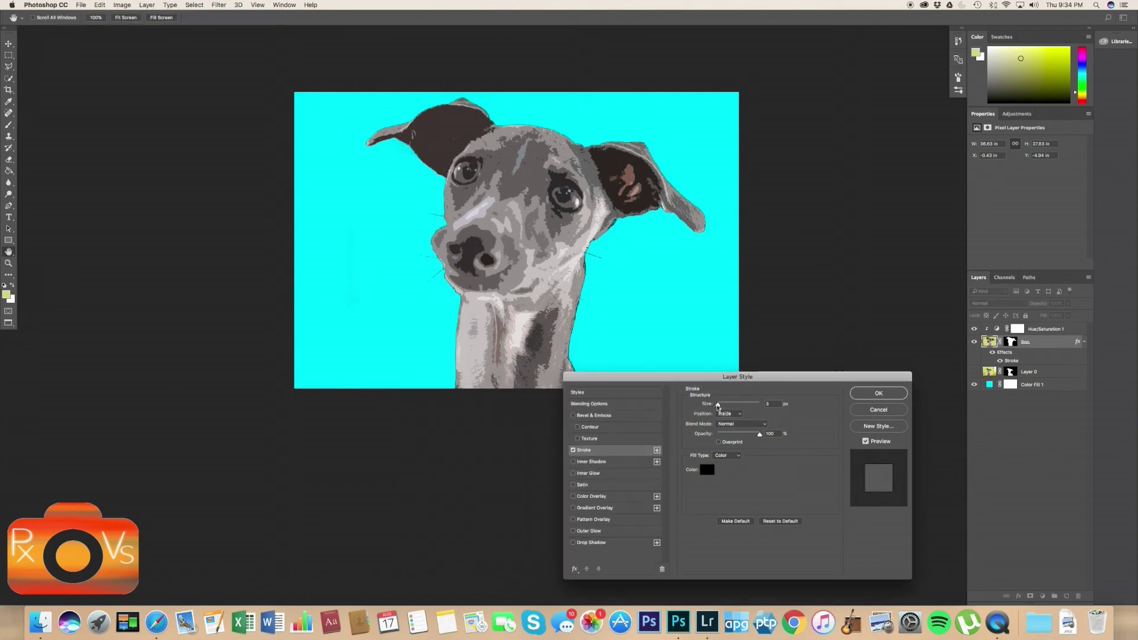
{"action": "left_click_drag", "start_coordinate": [718, 405], "coordinate": [723, 407]}
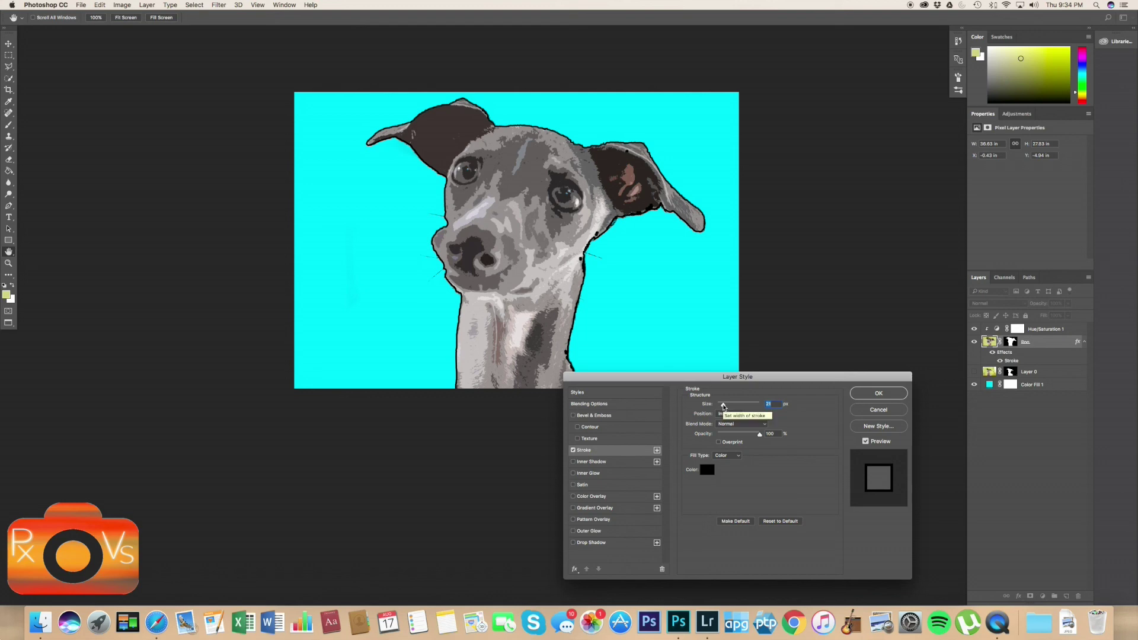
{"action": "left_click_drag", "start_coordinate": [723, 406], "coordinate": [723, 408]}
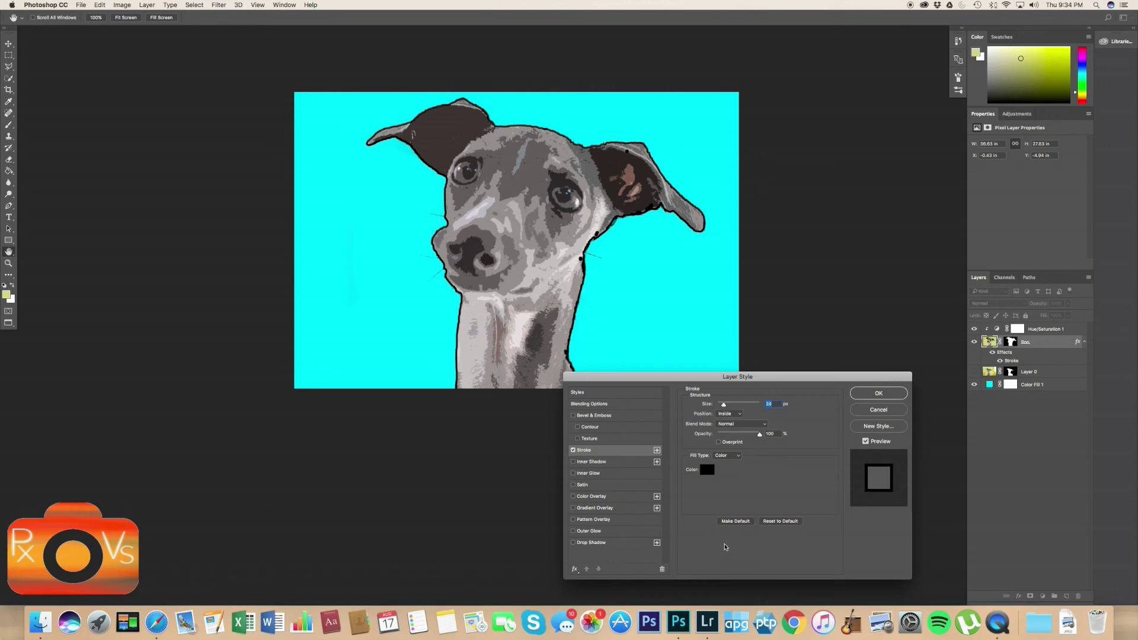
Change the stroke colour to a pale peach with hue 32° and apply the layer style.
{"action": "left_click", "coordinate": [709, 471]}
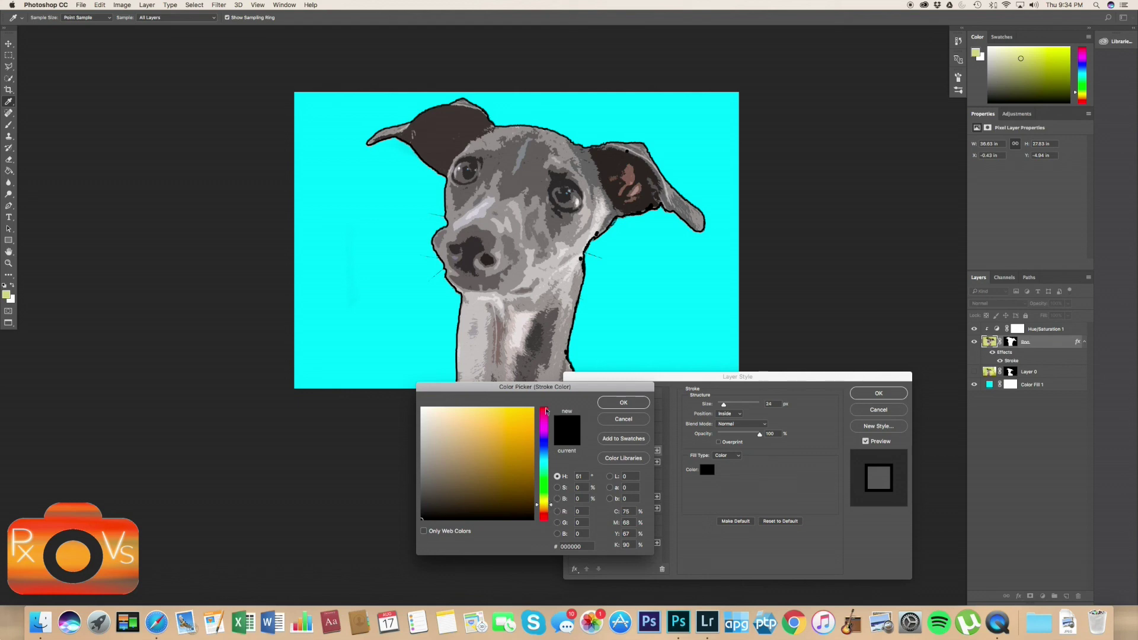
{"action": "left_click_drag", "start_coordinate": [546, 515], "coordinate": [545, 513]}
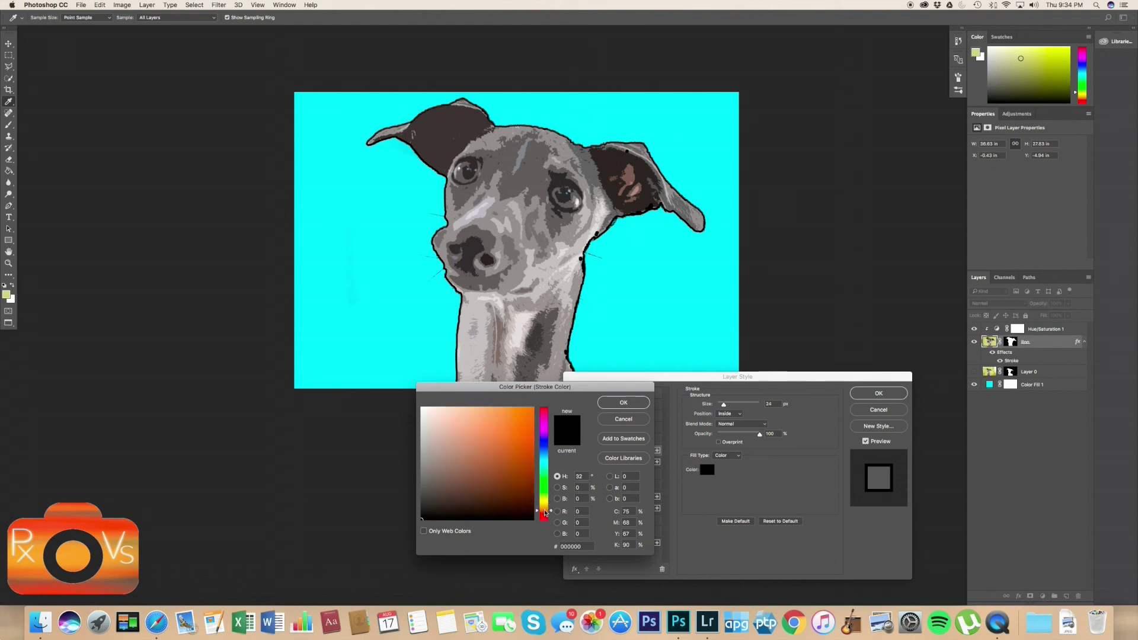
{"action": "left_click_drag", "start_coordinate": [454, 418], "coordinate": [440, 417]}
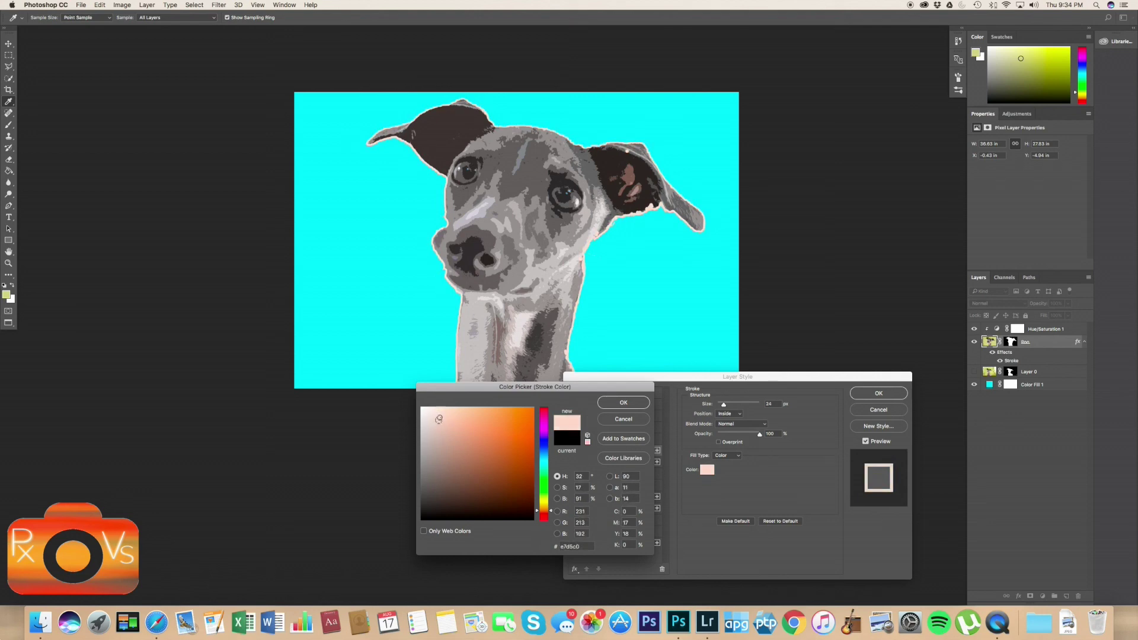
{"action": "left_click_drag", "start_coordinate": [554, 387], "coordinate": [512, 433]}
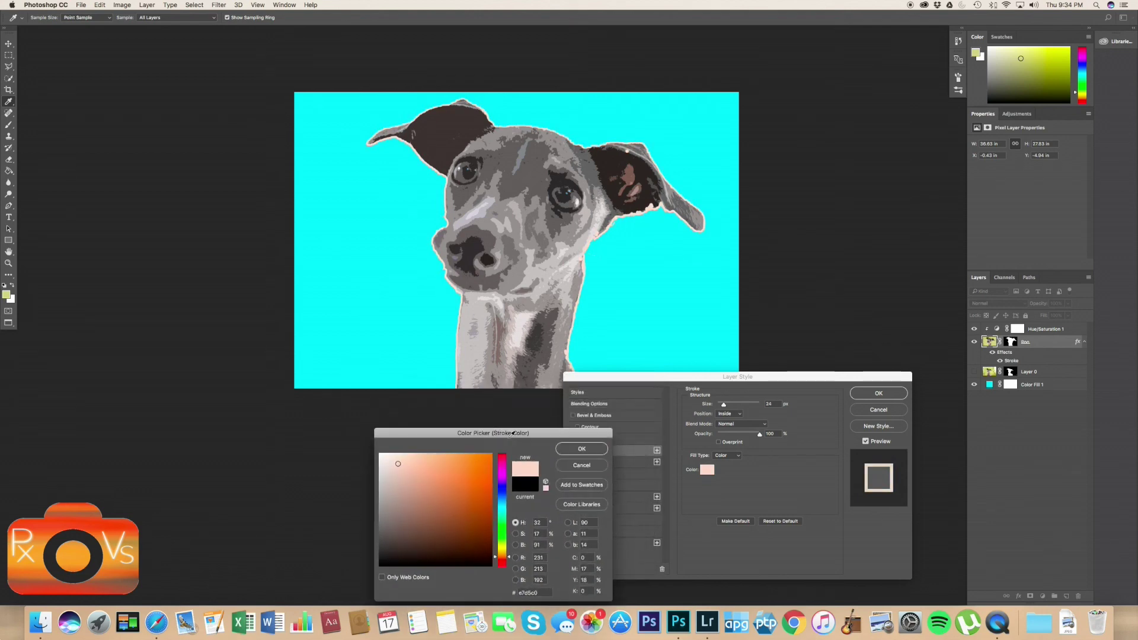
{"action": "left_click_drag", "start_coordinate": [395, 463], "coordinate": [393, 467]}
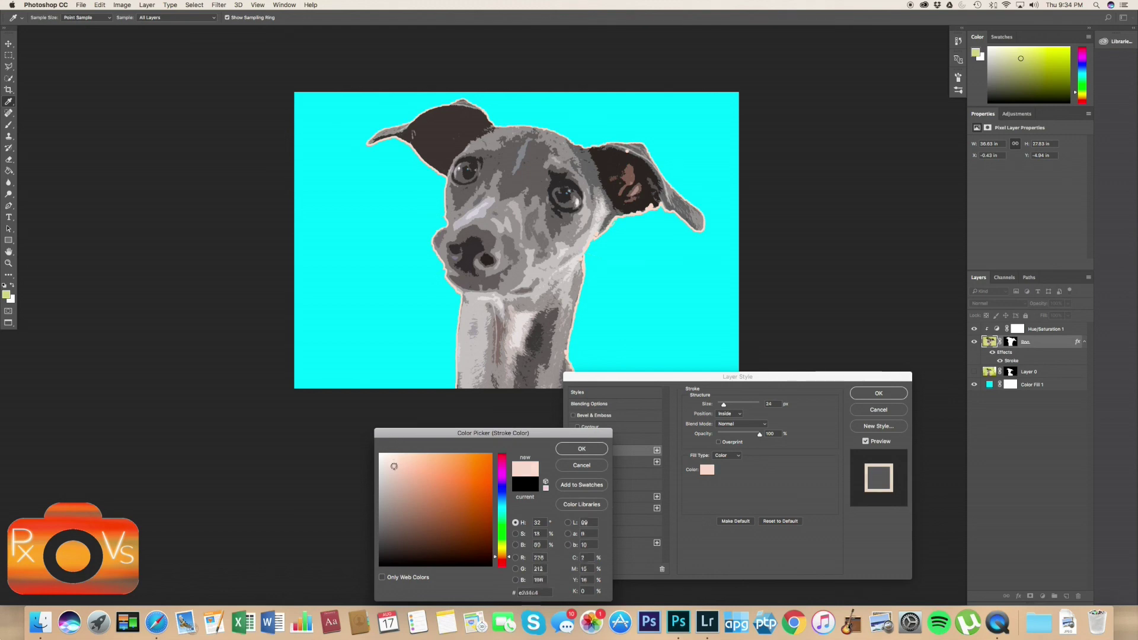
{"action": "left_click", "coordinate": [578, 451]}
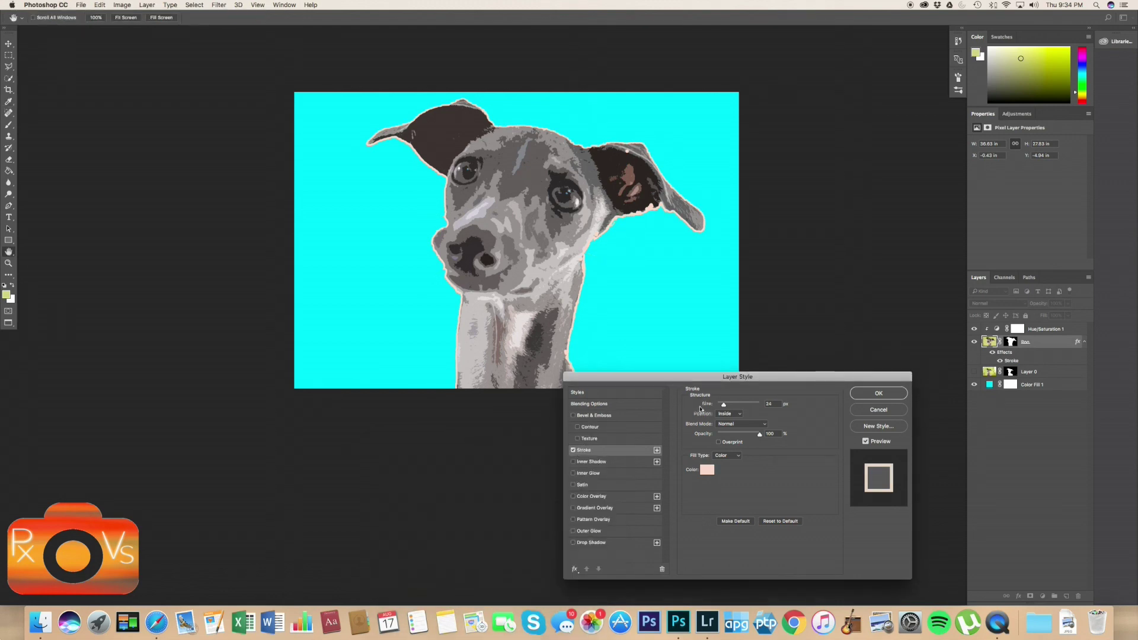
{"action": "left_click", "coordinate": [871, 396]}
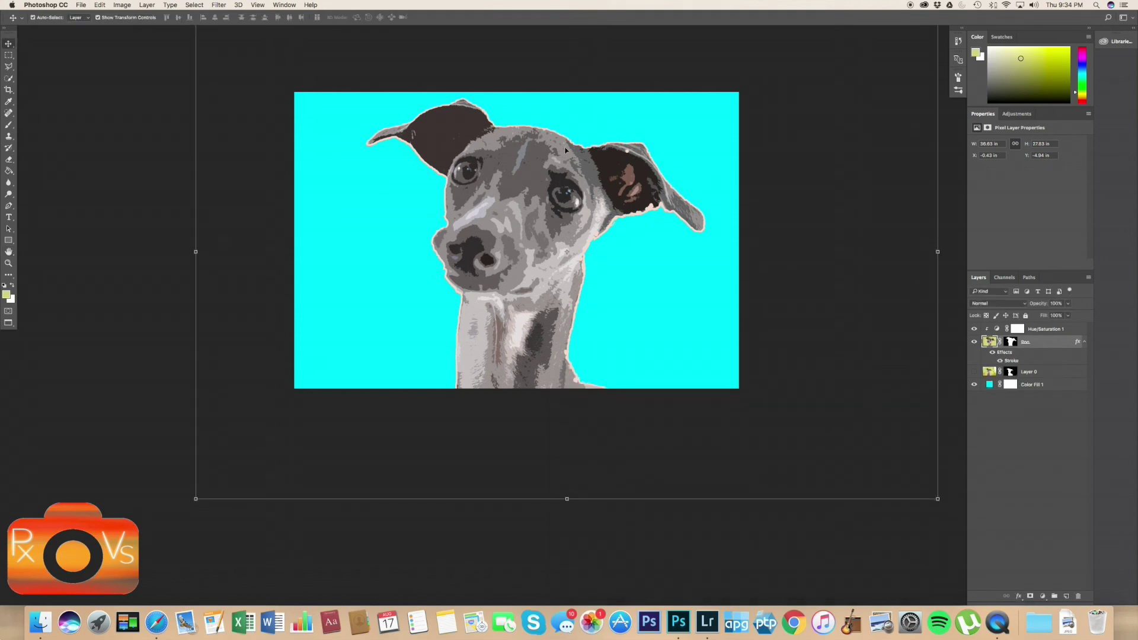
Examine the stroke up close around the dark inner ear and along the edges of the muzzle and neck.
{"action": "left_click", "coordinate": [122, 433]}
{"action": "key", "text": "z"}
{"action": "left_click", "coordinate": [627, 151]}
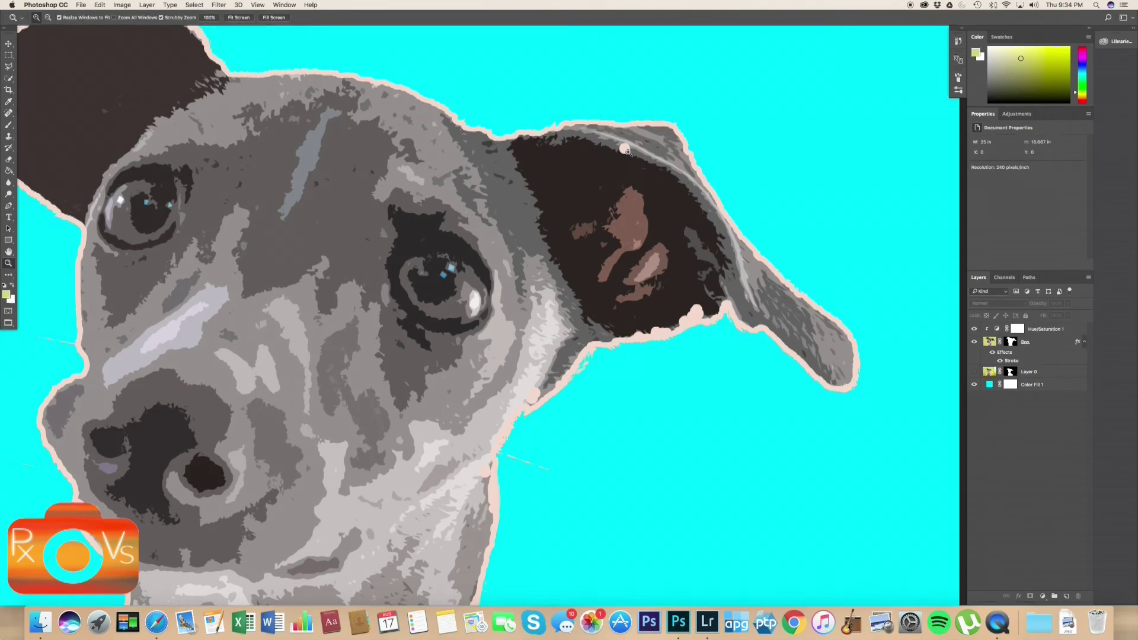
{"action": "left_click", "coordinate": [627, 152]}
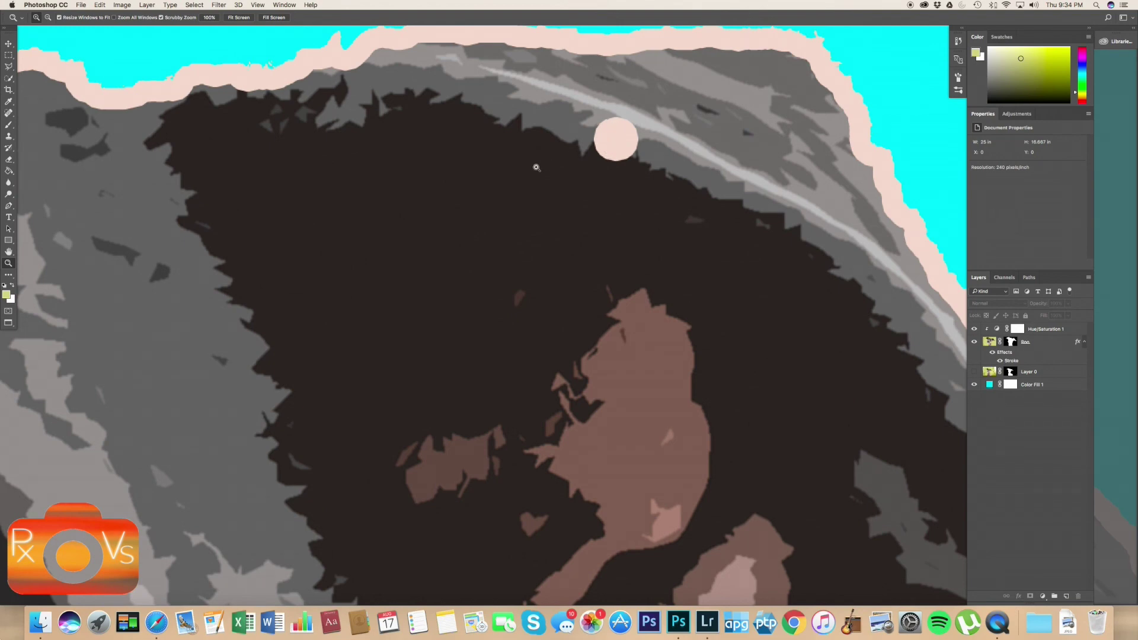
{"action": "scroll", "coordinate": [536, 167], "scroll_direction": "up", "scroll_amount": 10}
{"action": "scroll", "coordinate": [536, 170], "scroll_direction": "up", "scroll_amount": 8}
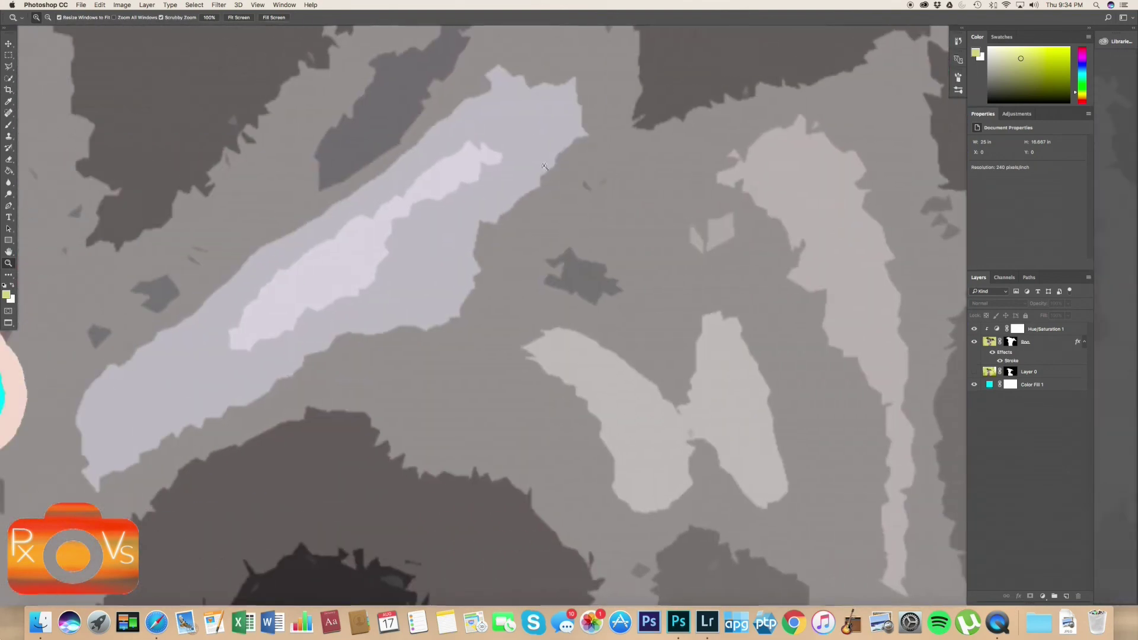
{"action": "scroll", "coordinate": [527, 175], "scroll_direction": "up", "scroll_amount": 8}
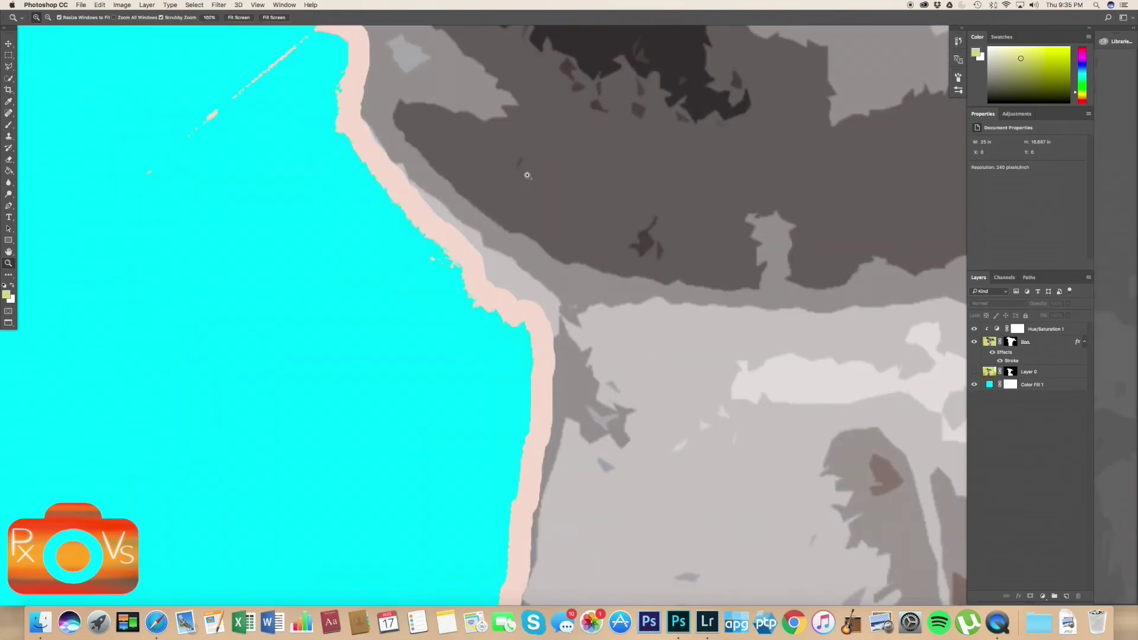
{"action": "scroll", "coordinate": [527, 175], "scroll_direction": "up", "scroll_amount": 8}
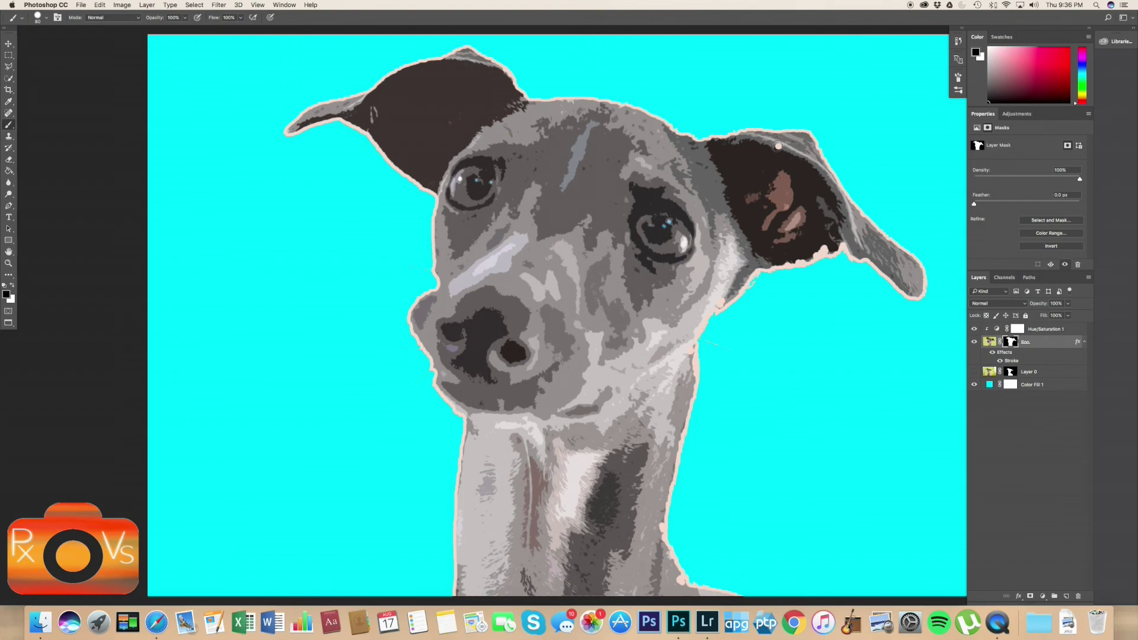
Target the filtered dog layer's mask instead of its image and make white the foreground colour.
{"action": "left_click", "coordinate": [990, 341]}
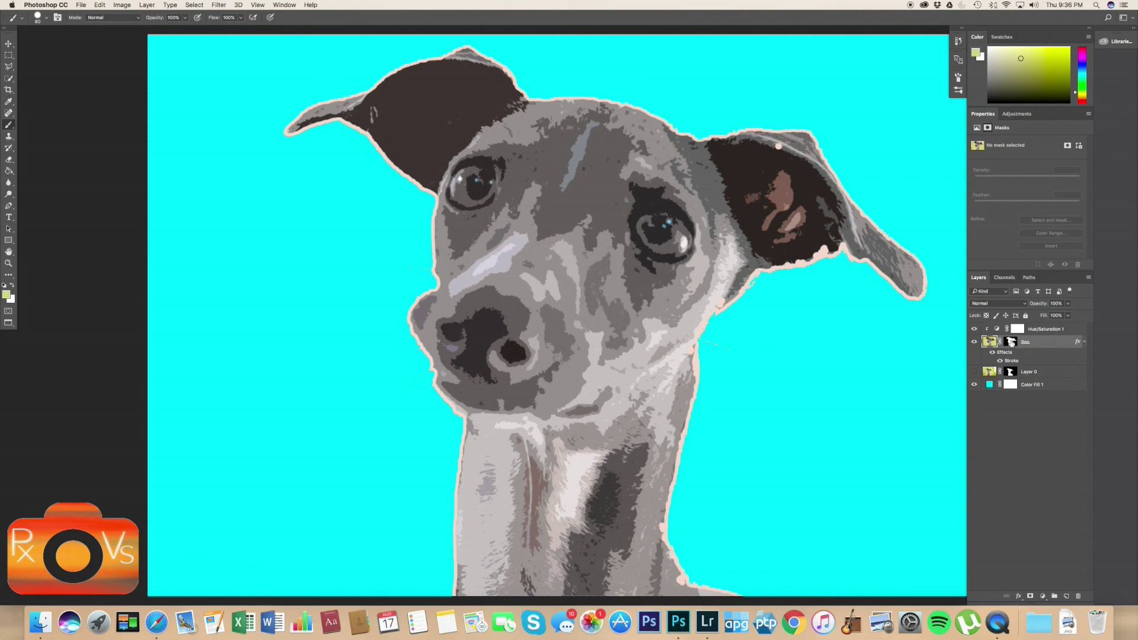
{"action": "left_click", "coordinate": [1011, 342]}
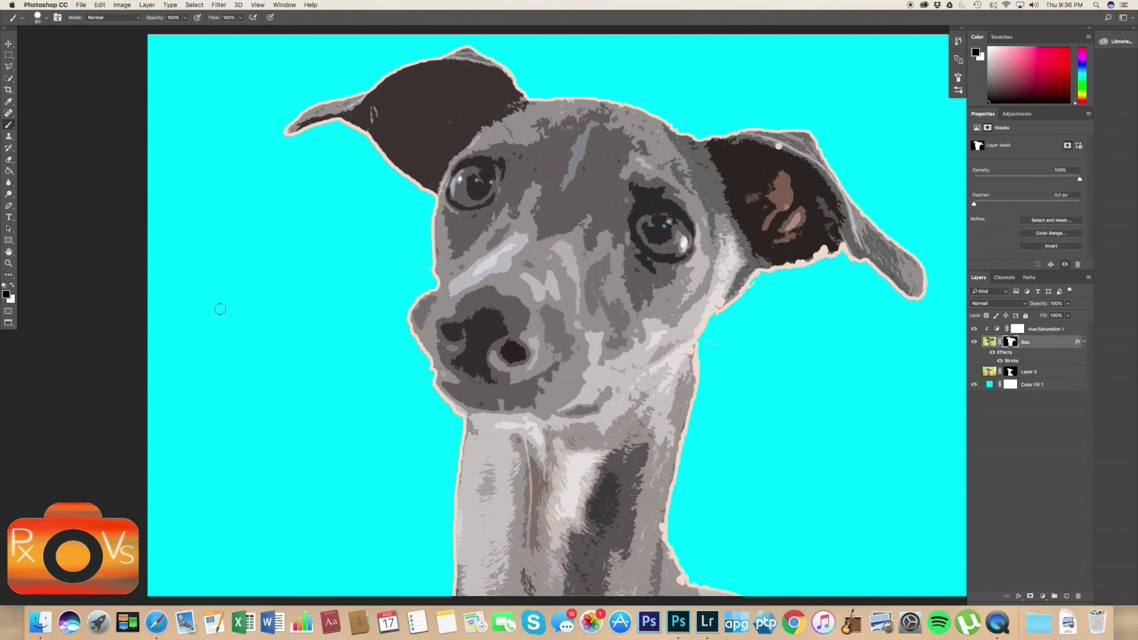
{"action": "key", "text": "x"}
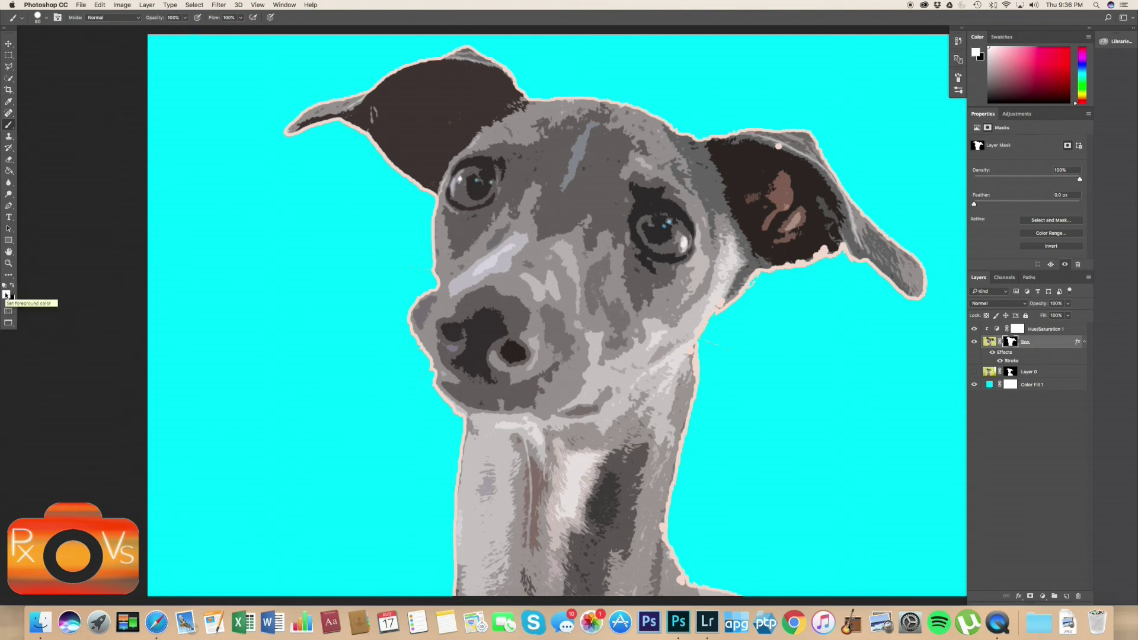
{"action": "left_click", "coordinate": [7, 295]}
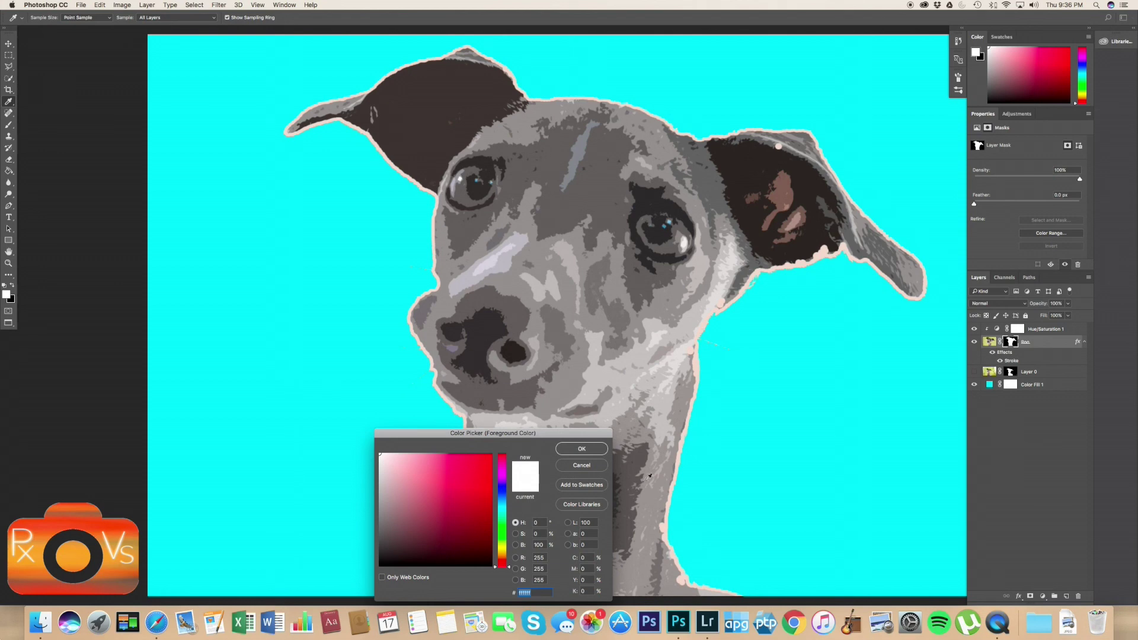
{"action": "left_click", "coordinate": [582, 451]}
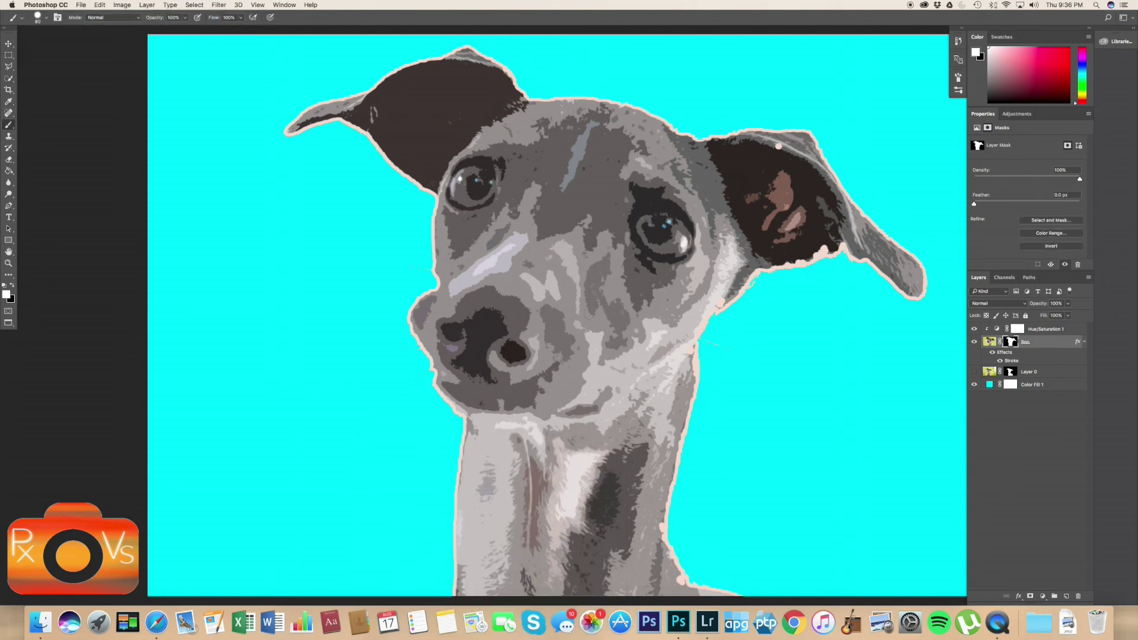
Enlarge the brush to 125 px and inspect the dog's layer mask on its own before returning to the full image.
{"action": "key", "text": "bracketright"}
{"action": "key", "text": "bracketright"}
{"action": "key", "text": "bracketright"}
{"action": "left_click", "coordinate": [1009, 343], "text": "alt"}
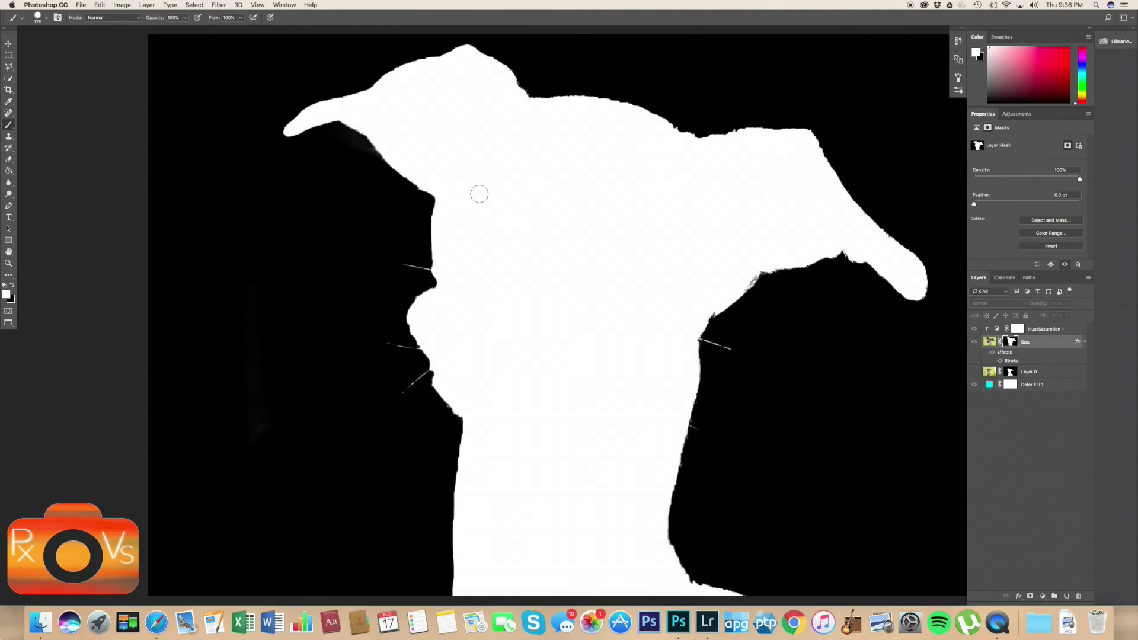
{"action": "key", "text": "alt+backslash"}
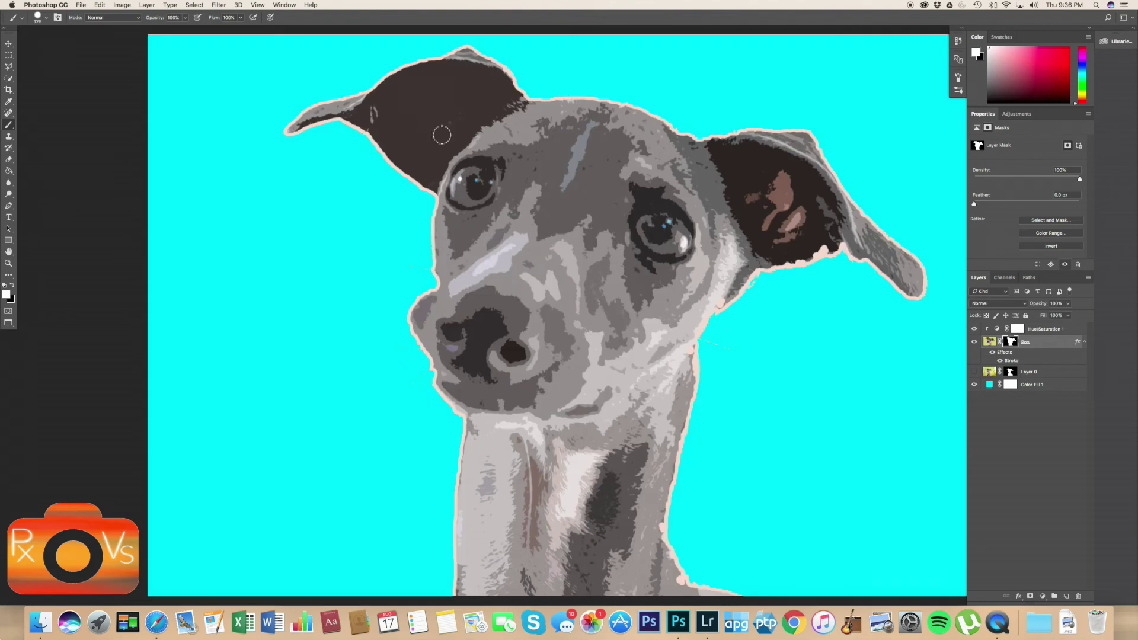
Paint white on the mask over the two peach blobs inside the right edge of the lower neck.
{"action": "scroll", "coordinate": [486, 97], "scroll_direction": "down", "scroll_amount": 5}
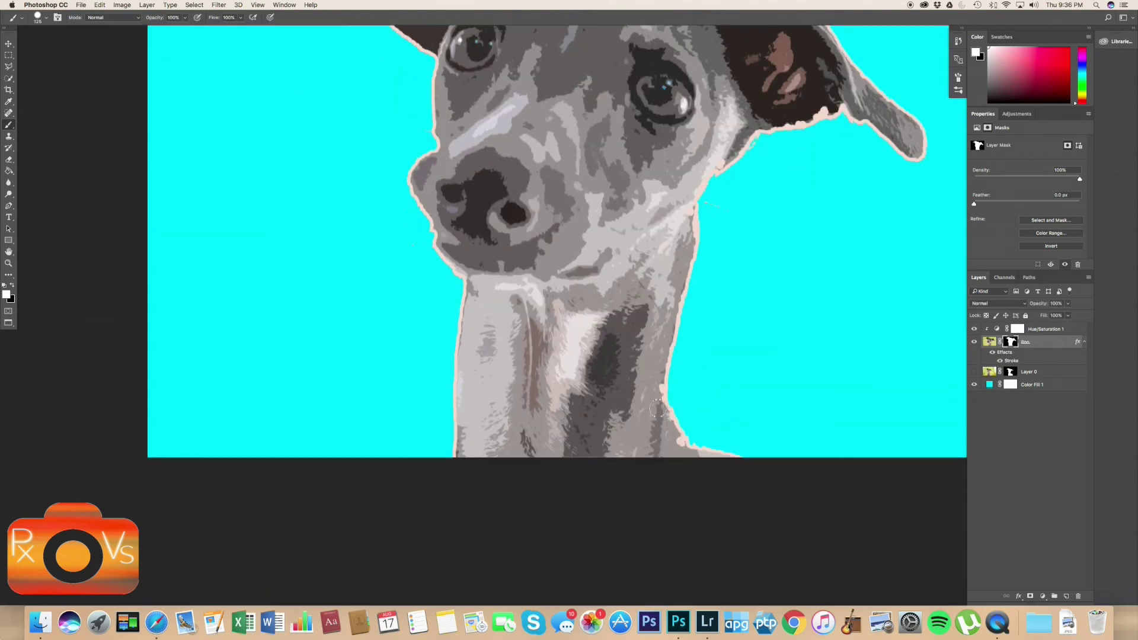
{"action": "key", "text": "z"}
{"action": "left_click_drag", "start_coordinate": [654, 391], "coordinate": [655, 390]}
{"action": "key", "text": "b"}
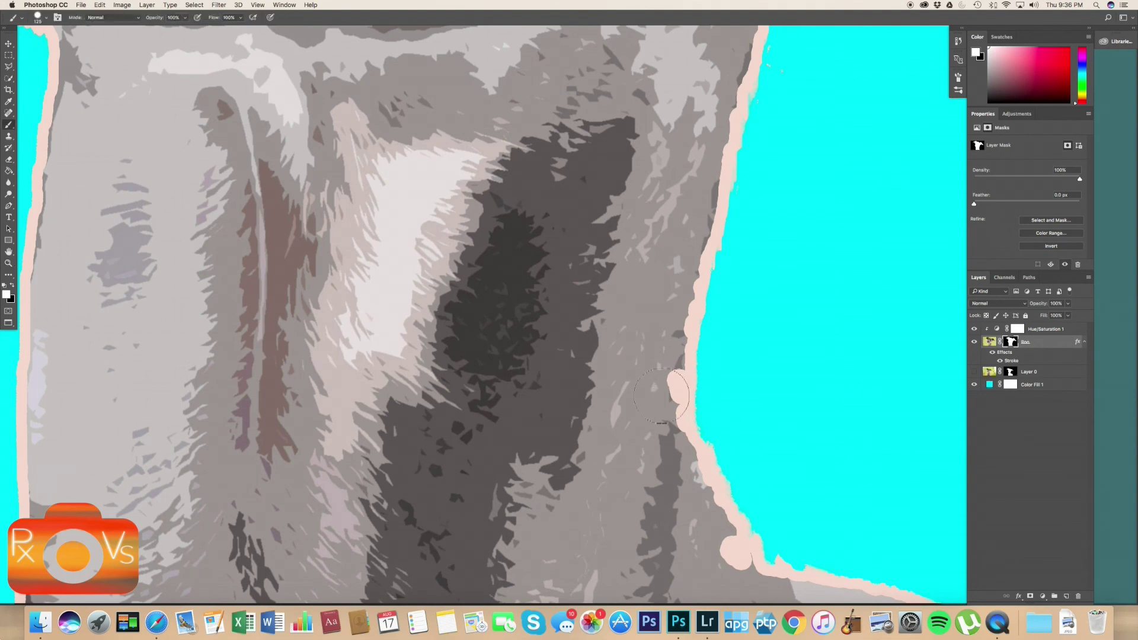
{"action": "left_click_drag", "start_coordinate": [657, 367], "coordinate": [655, 375]}
{"action": "left_click_drag", "start_coordinate": [734, 549], "coordinate": [707, 545]}
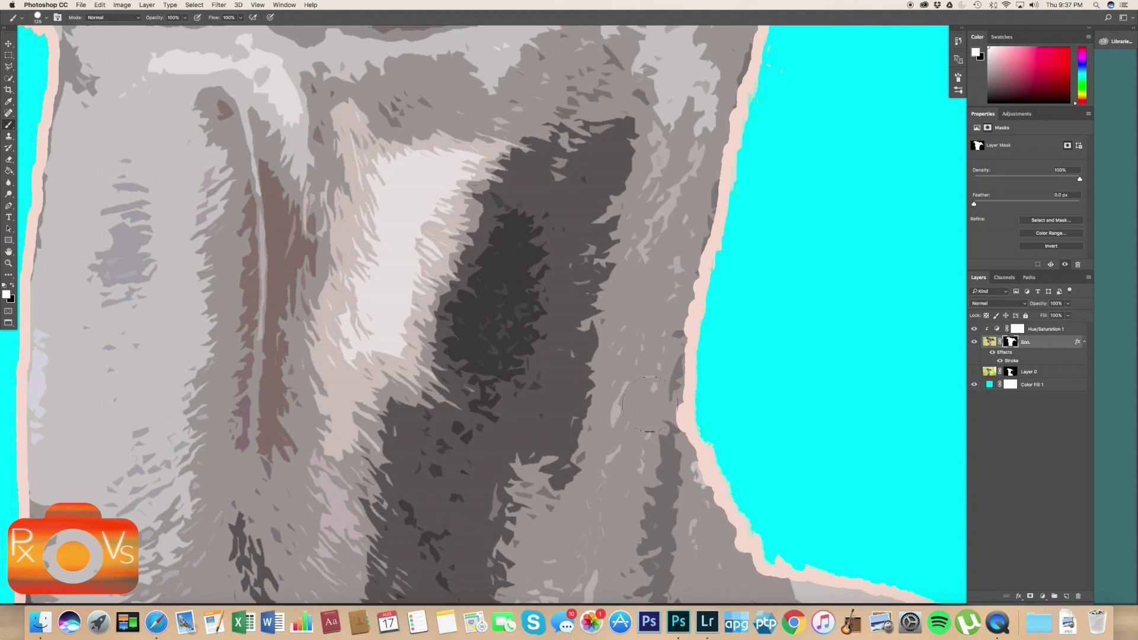
Check the peach outline from the base of the neck past the muzzle to the ear on the left for stray spots.
{"action": "scroll", "coordinate": [662, 247], "scroll_direction": "down", "scroll_amount": 5}
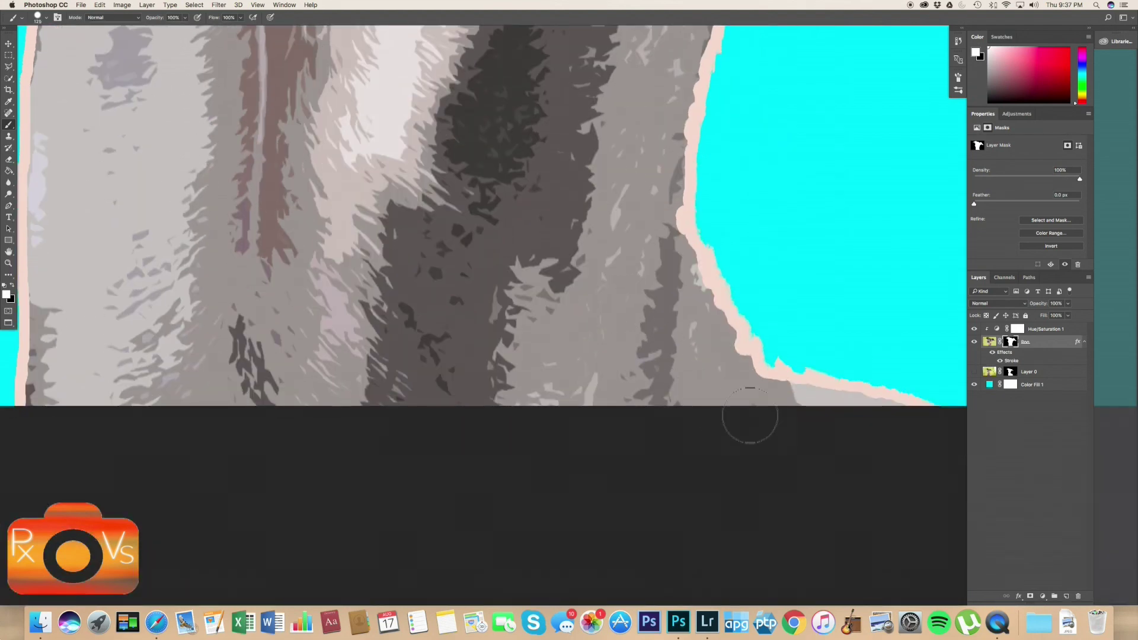
{"action": "scroll", "coordinate": [668, 339], "scroll_direction": "up", "scroll_amount": 10}
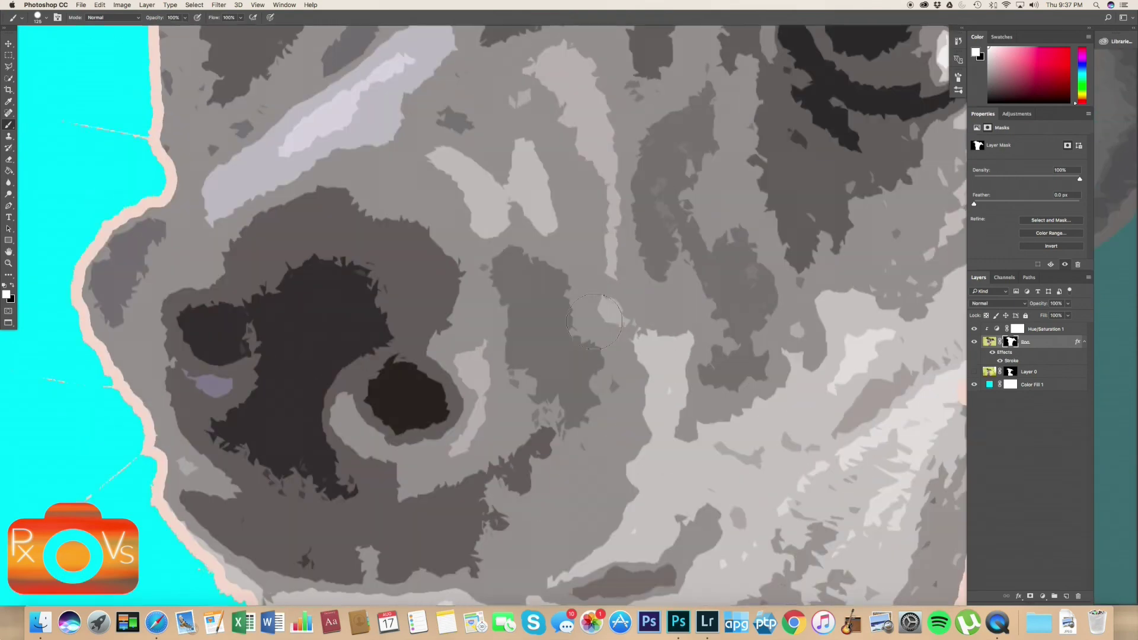
{"action": "scroll", "coordinate": [594, 321], "scroll_direction": "up", "scroll_amount": 10}
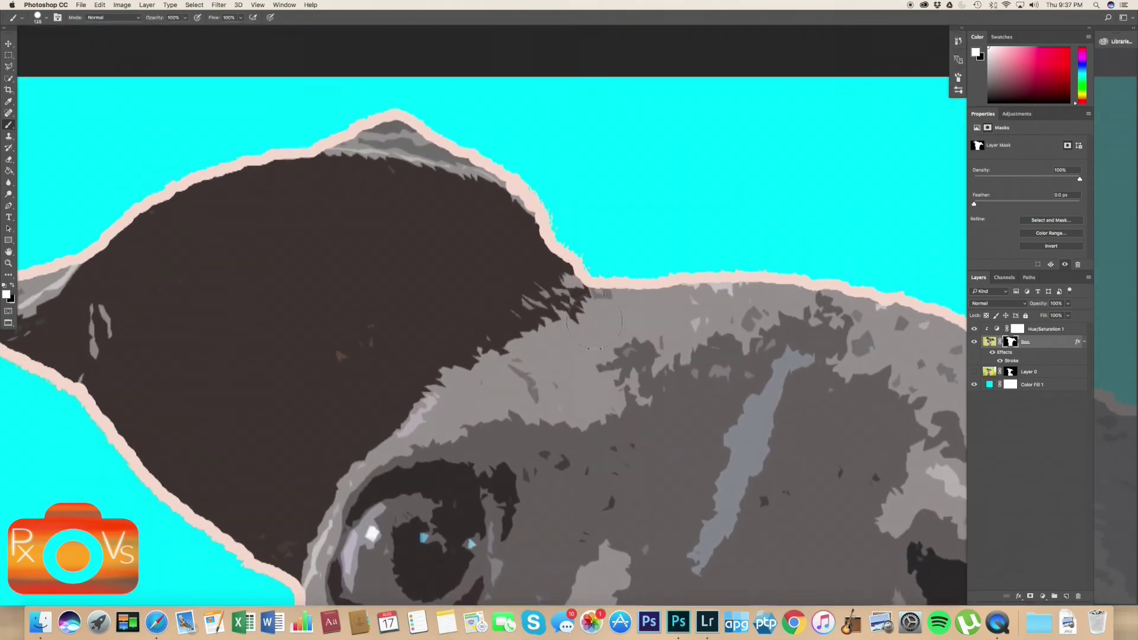